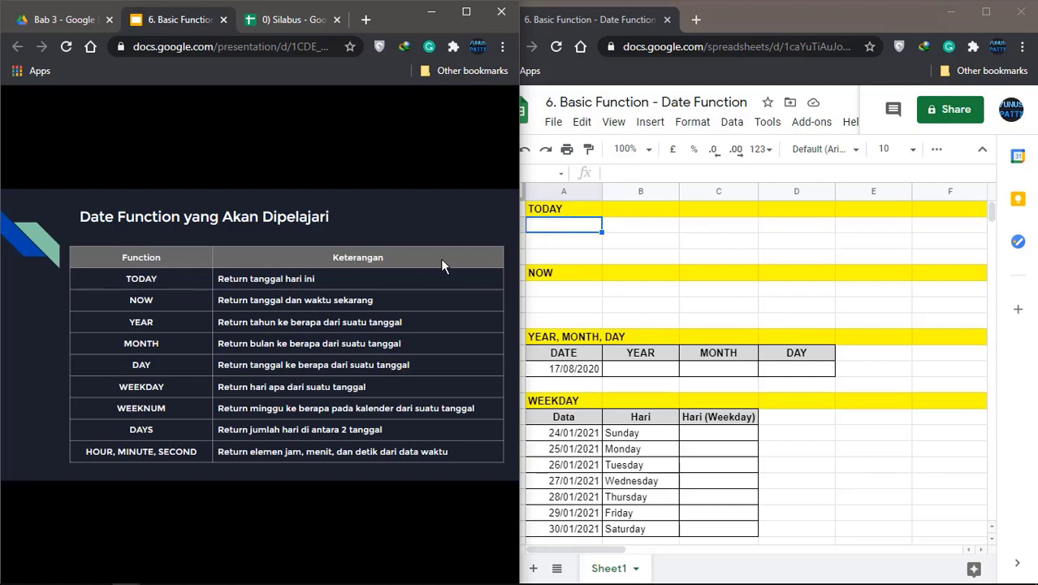
- Enter the formula =TODAY() in cell A2 under the TODAY heading
left_click(562, 232)
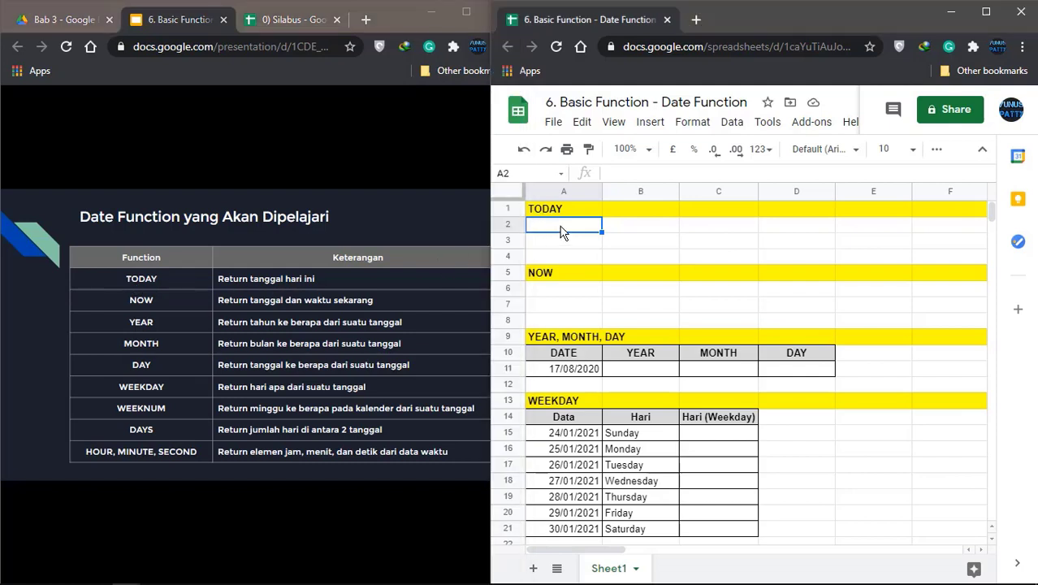
type("=T")
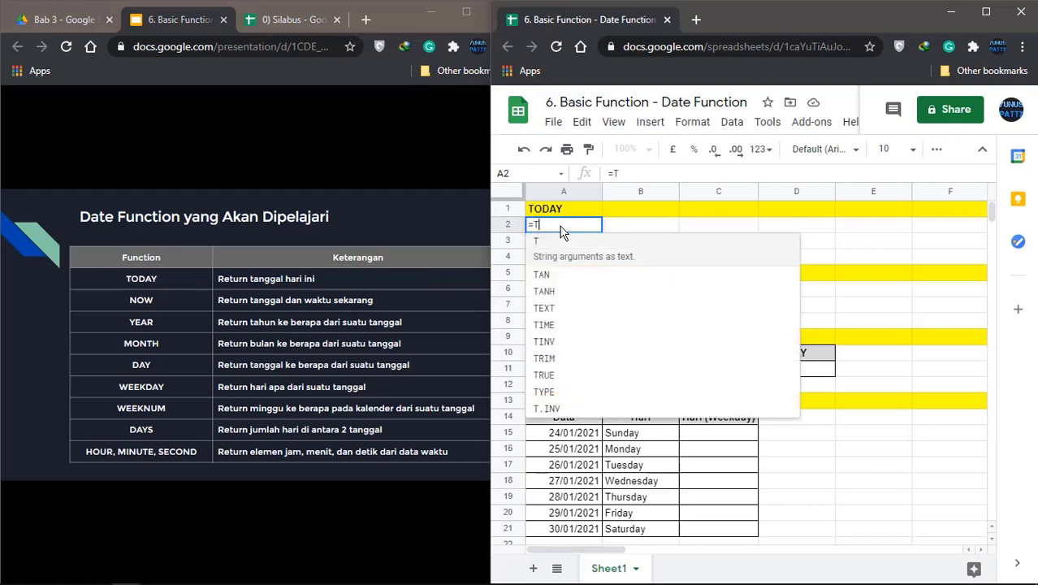
type("ODAY")
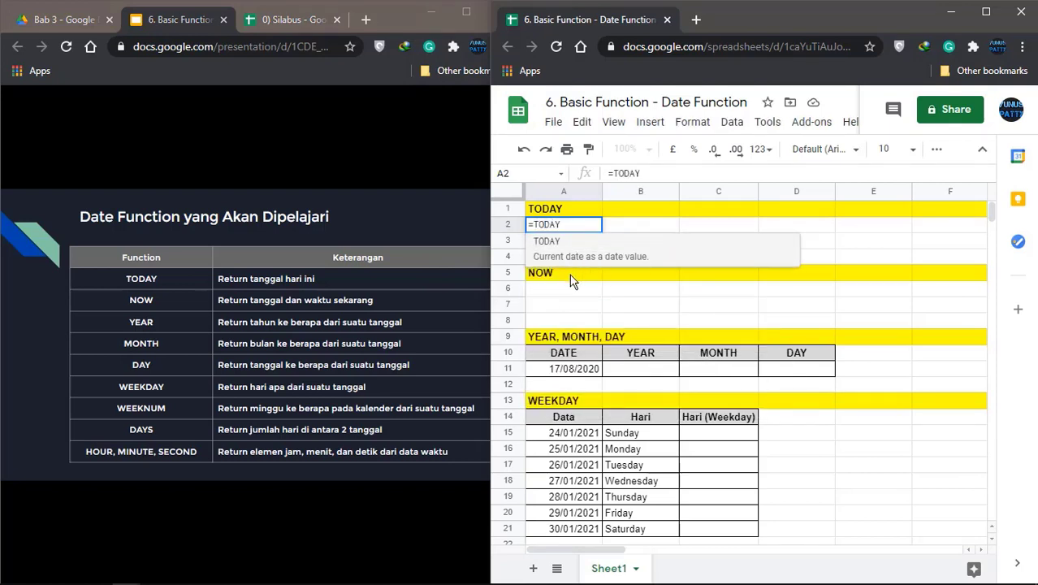
type("()")
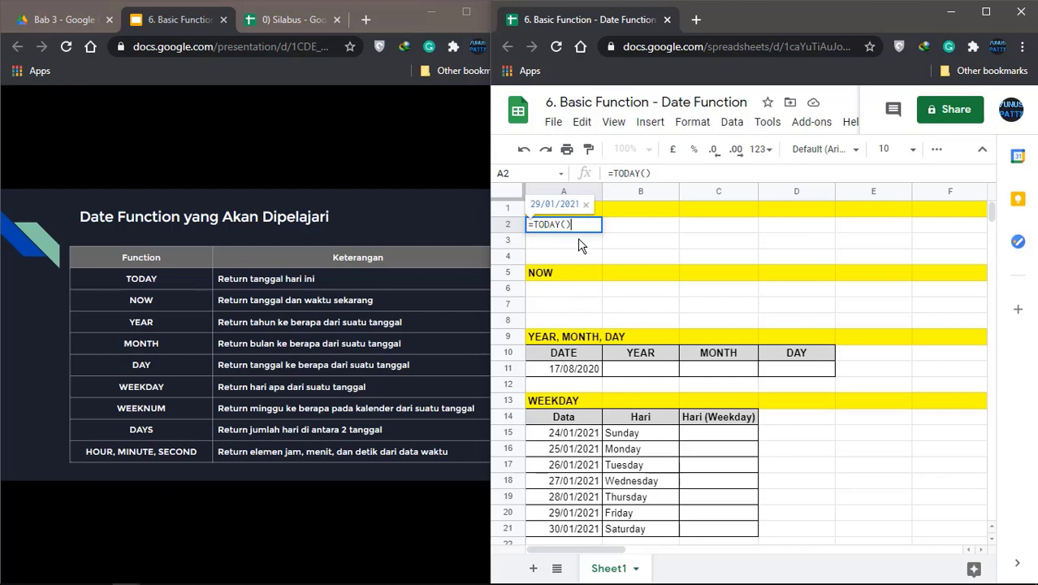
key("Return")
- Check the TODAY result in cell A2 against the date in the system calendar
left_click(577, 231)
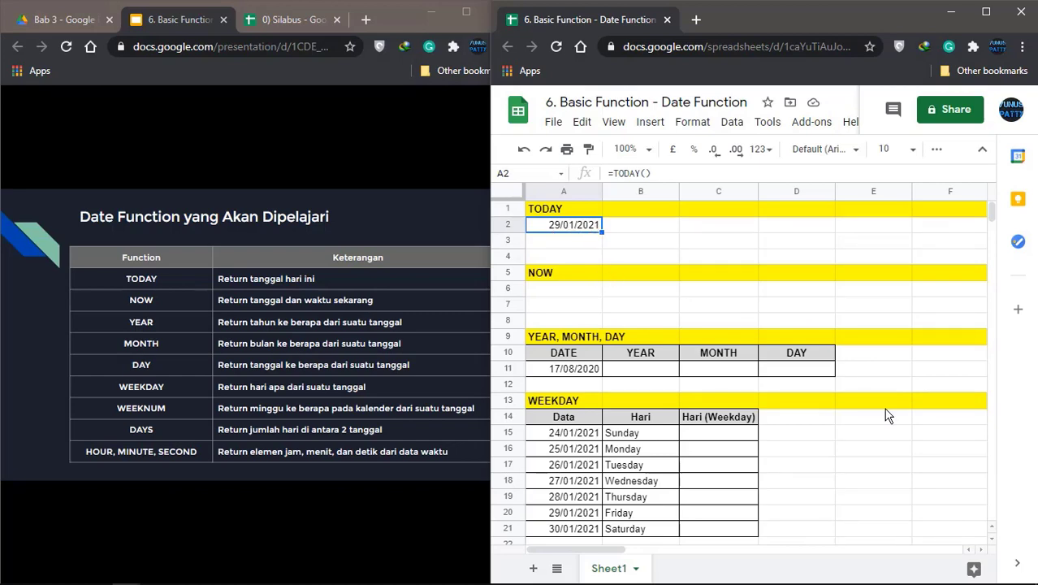
mouse_move(898, 580)
left_click(971, 574)
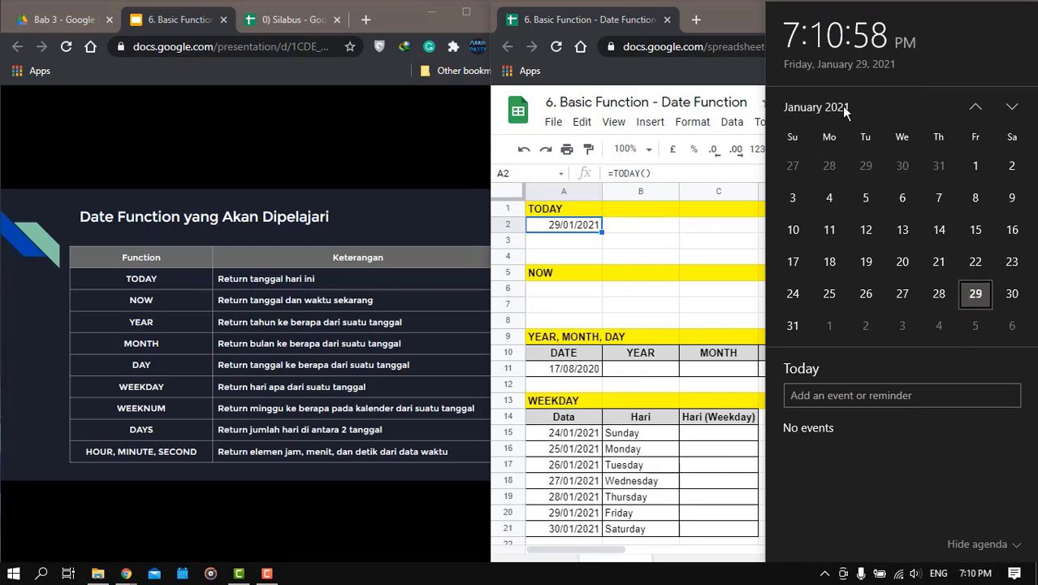
left_click(638, 230)
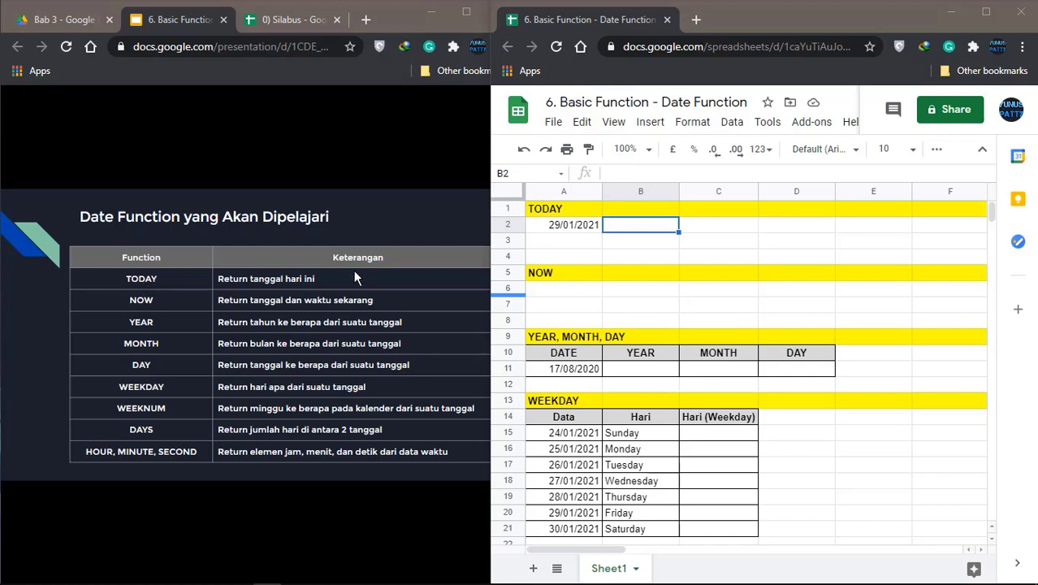
left_click(578, 228)
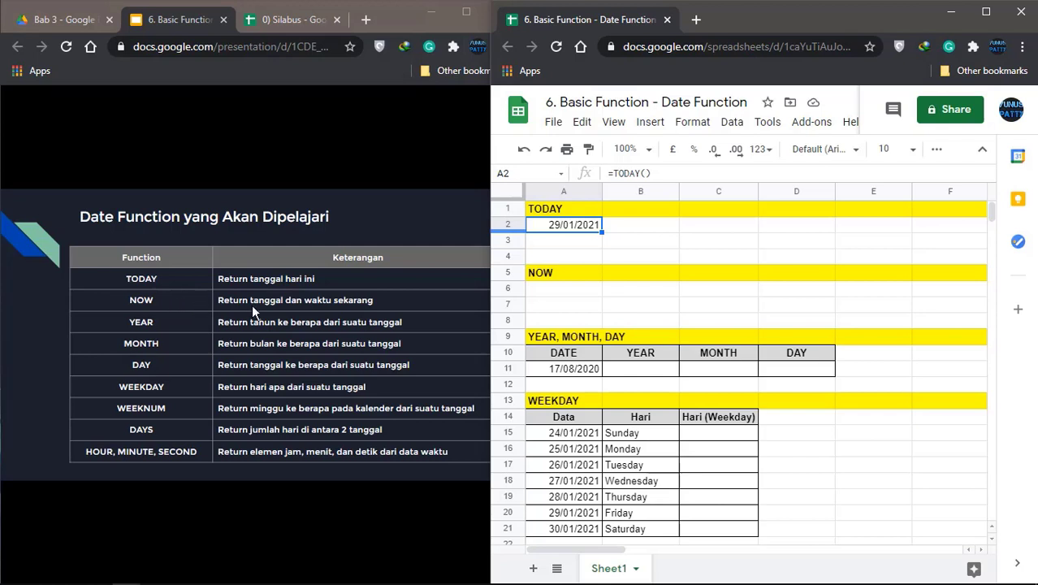
- Enter =NOW() in cell A6 under the NOW heading and auto-fit column A to its contents
left_click(579, 290)
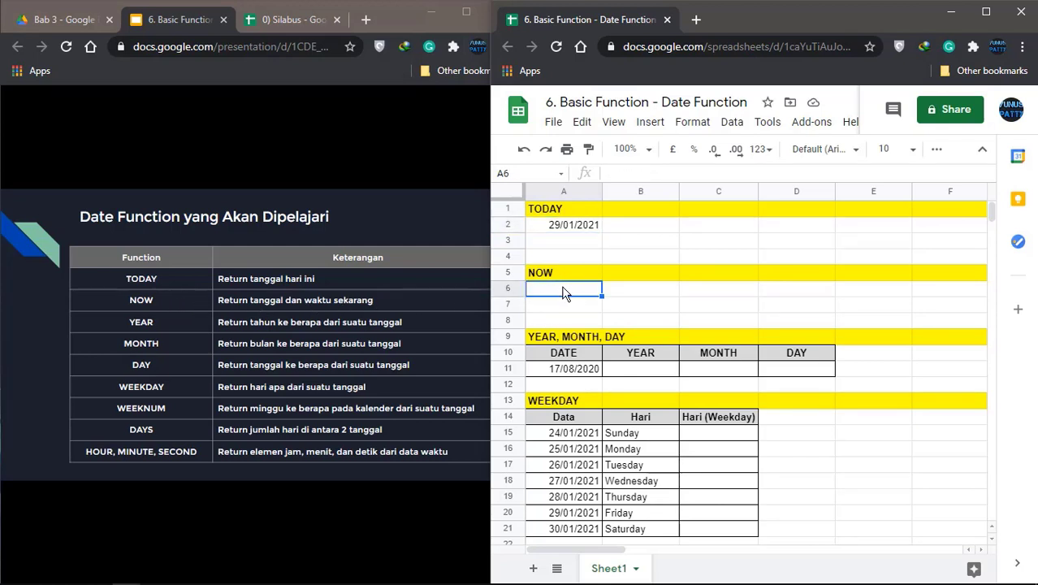
type("=NO")
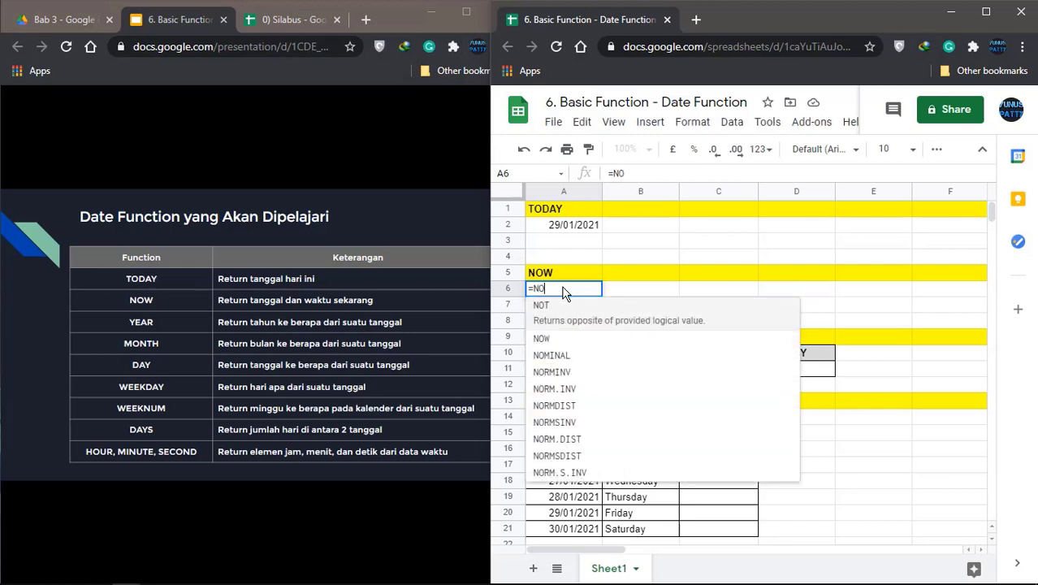
type("W(")
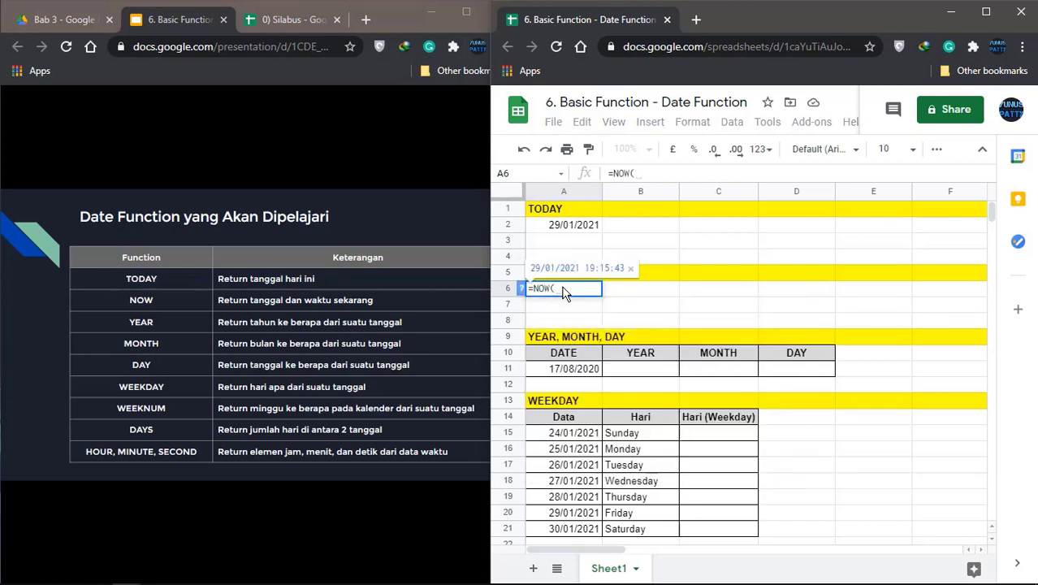
type(")")
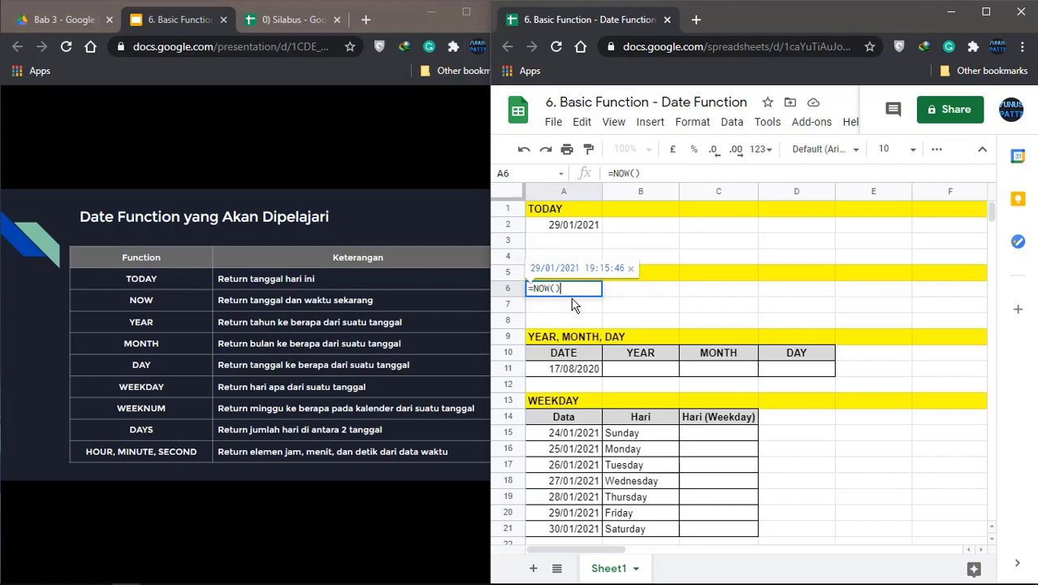
key("Return")
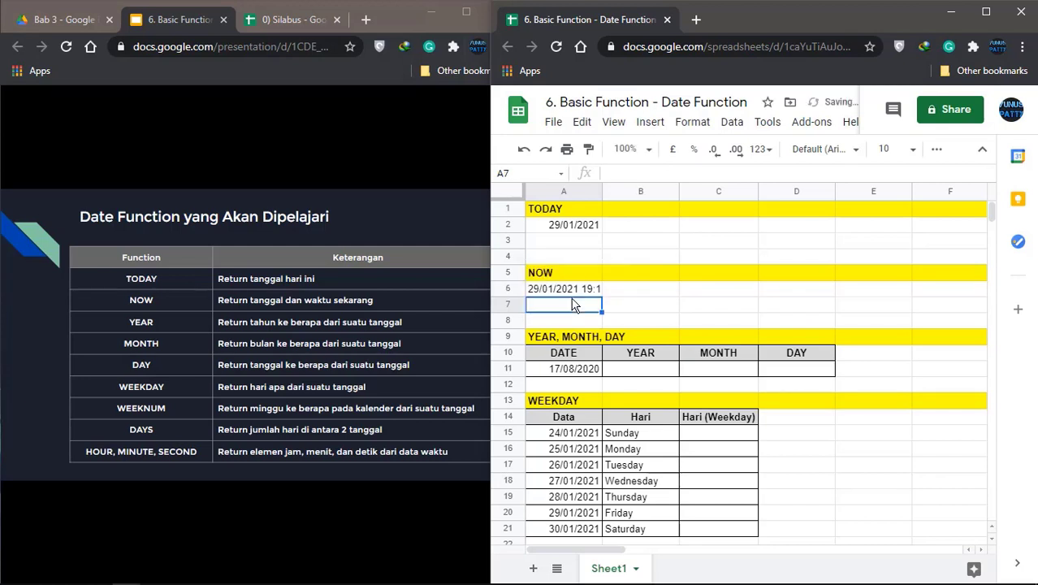
double_click(601, 192)
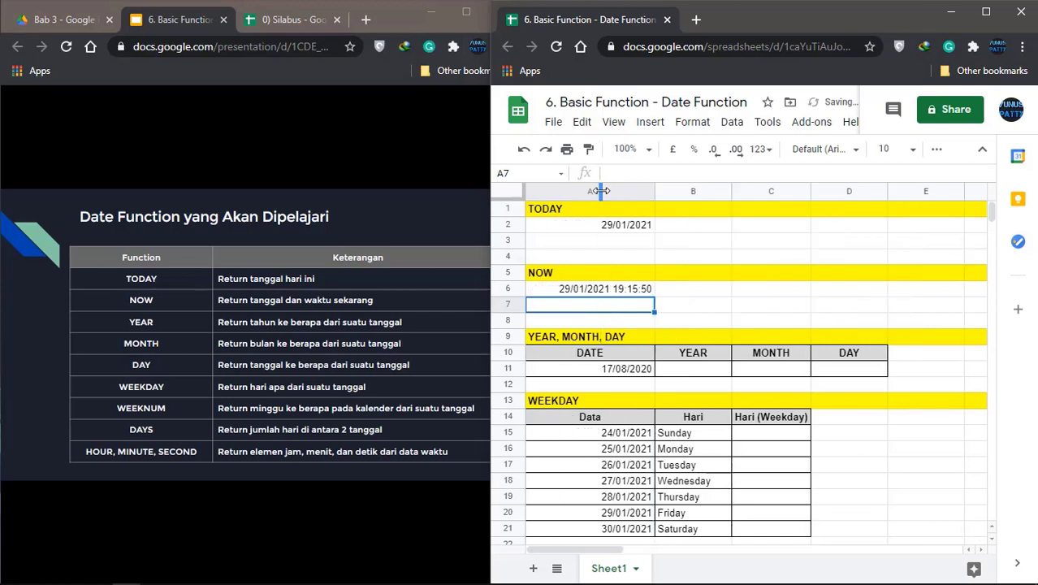
- Compare the NOW result in cell A6 with the system clock's date and time
left_click(593, 292)
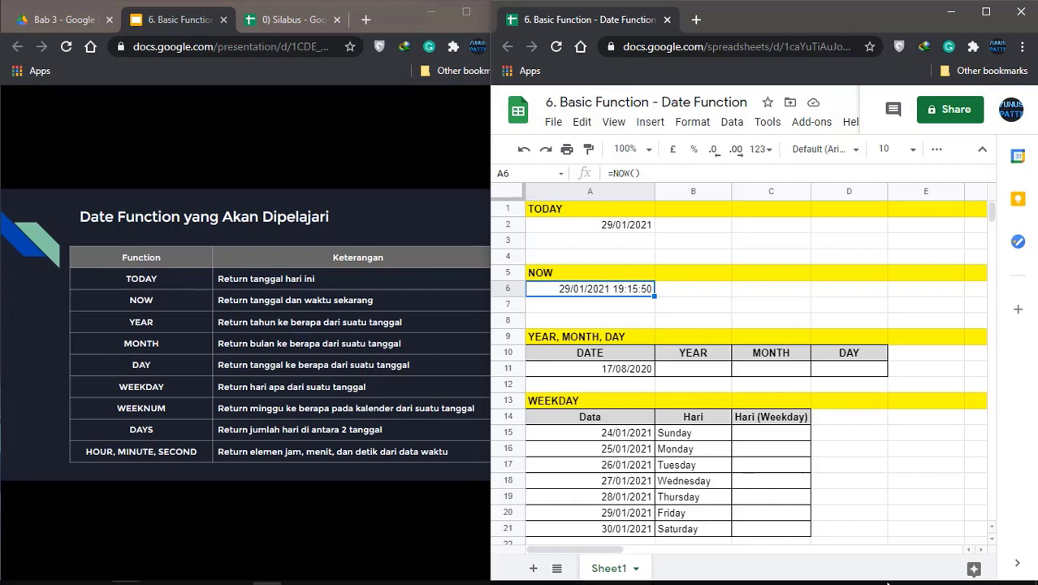
mouse_move(978, 578)
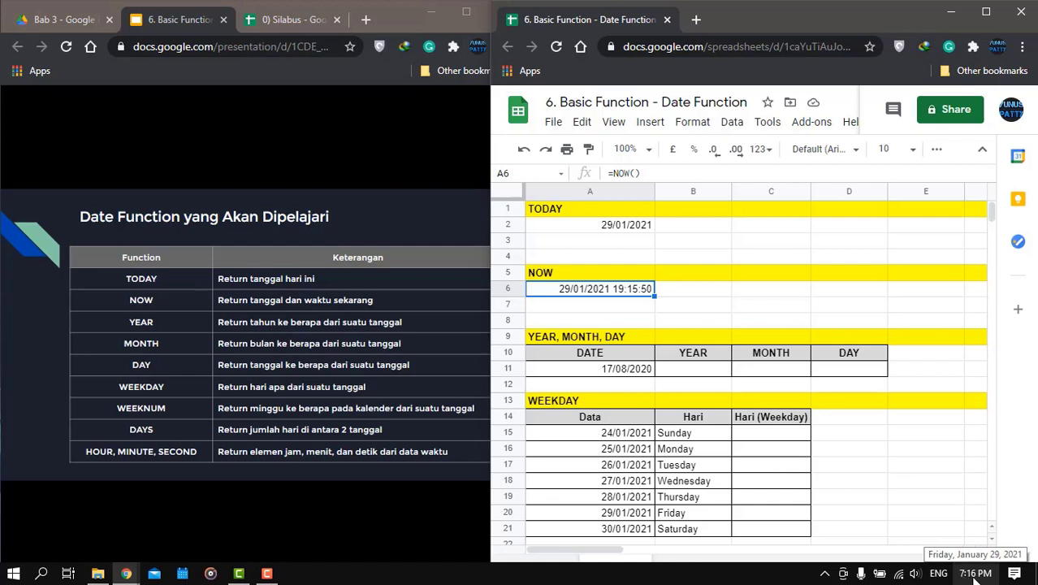
left_click(669, 290)
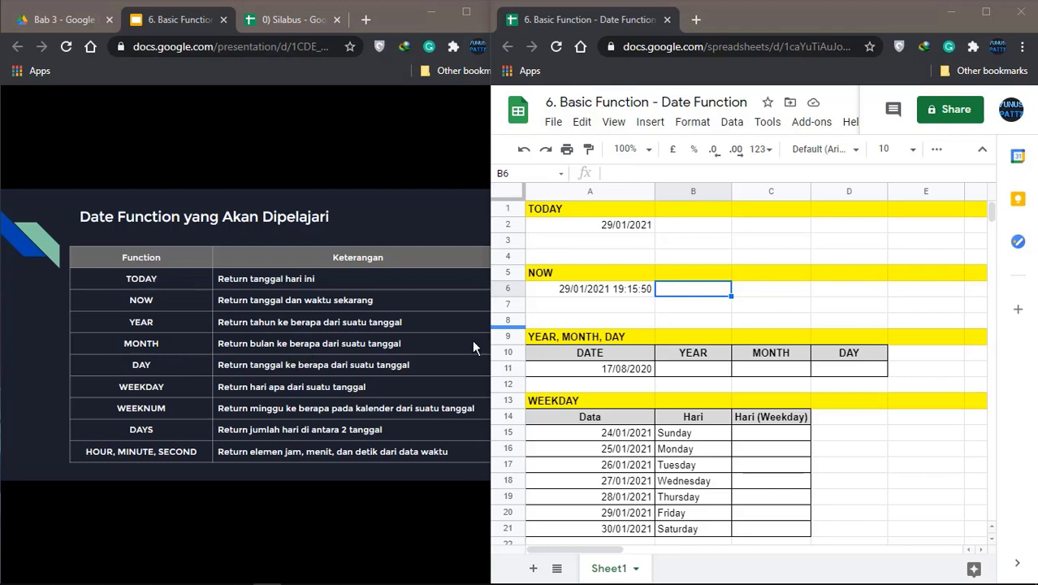
- Enter =YEAR(A11) in cell B11 to extract the year from the date
left_click(572, 375)
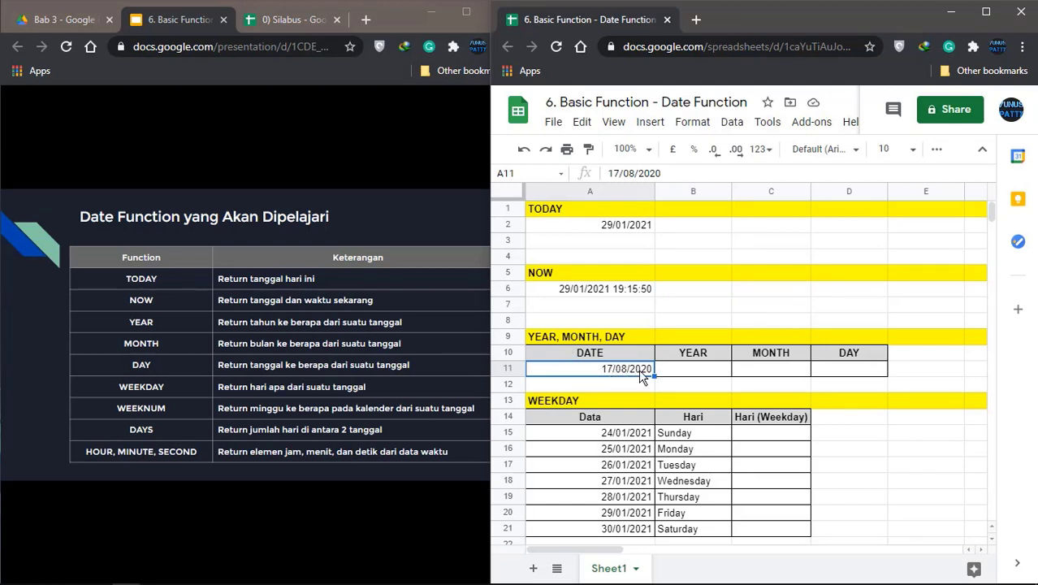
left_click(675, 372)
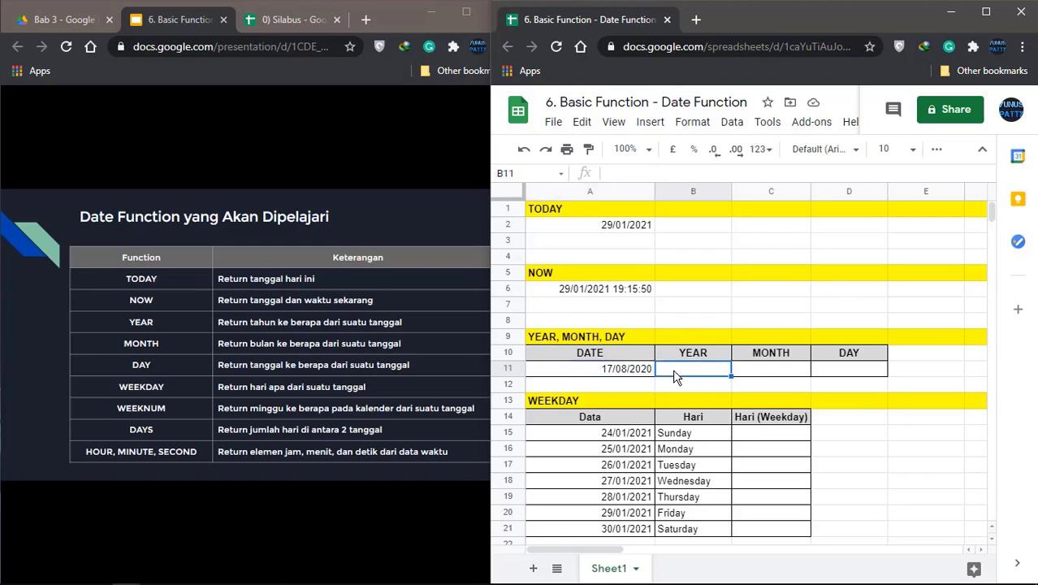
type("=YE")
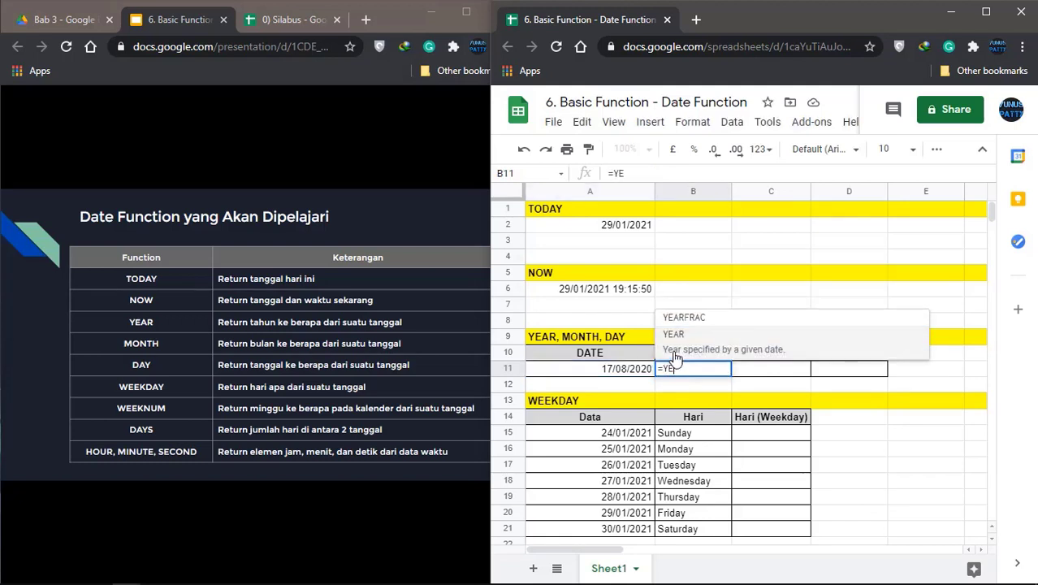
type("AR(")
left_click(614, 372)
type(")")
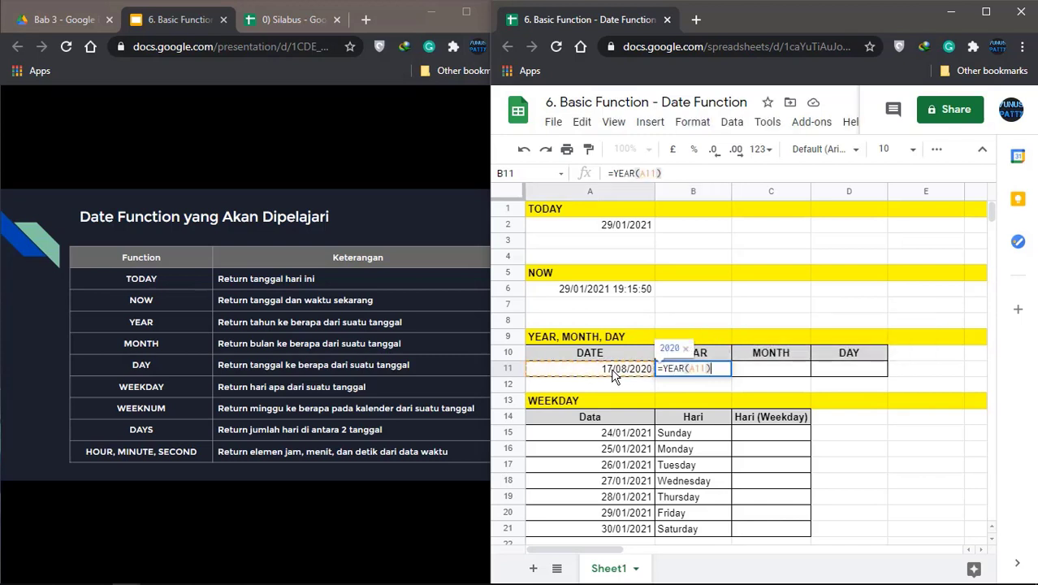
key("Return")
left_click(700, 372)
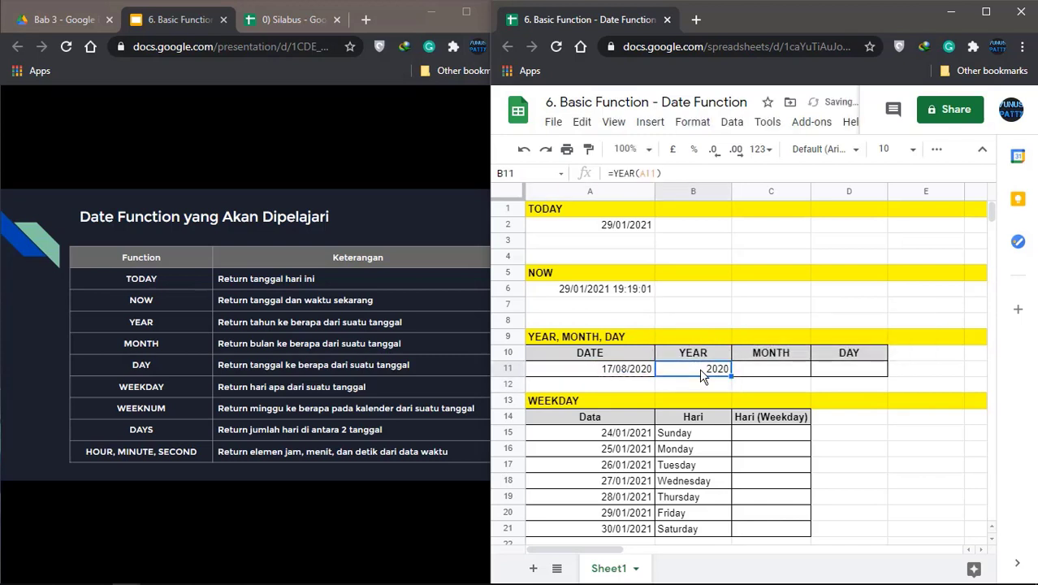
- Enter =MONTH(A11) in cell C11 to extract the month from the date
left_click(755, 373)
type("=")
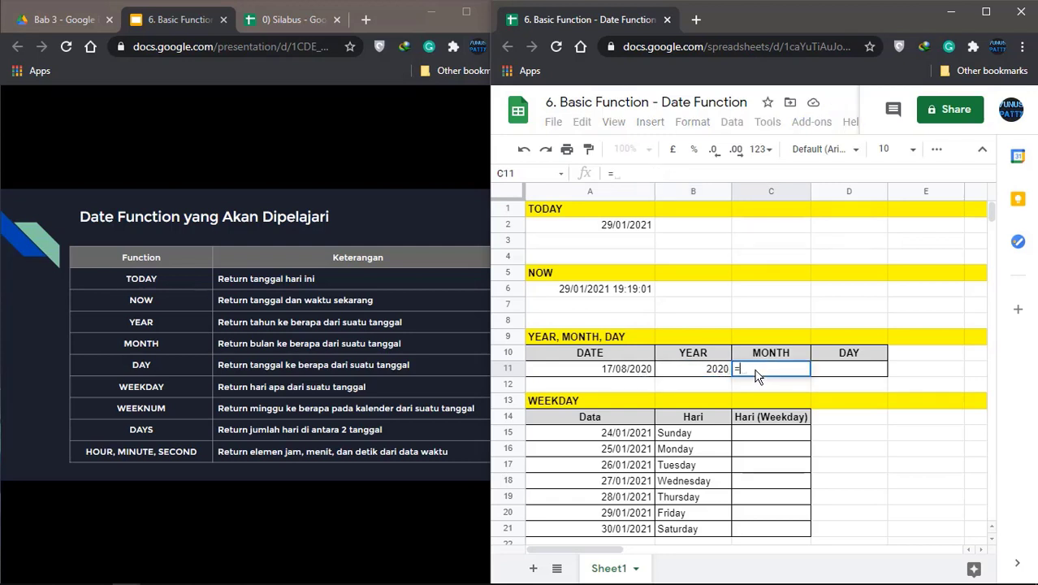
type("MONTH(")
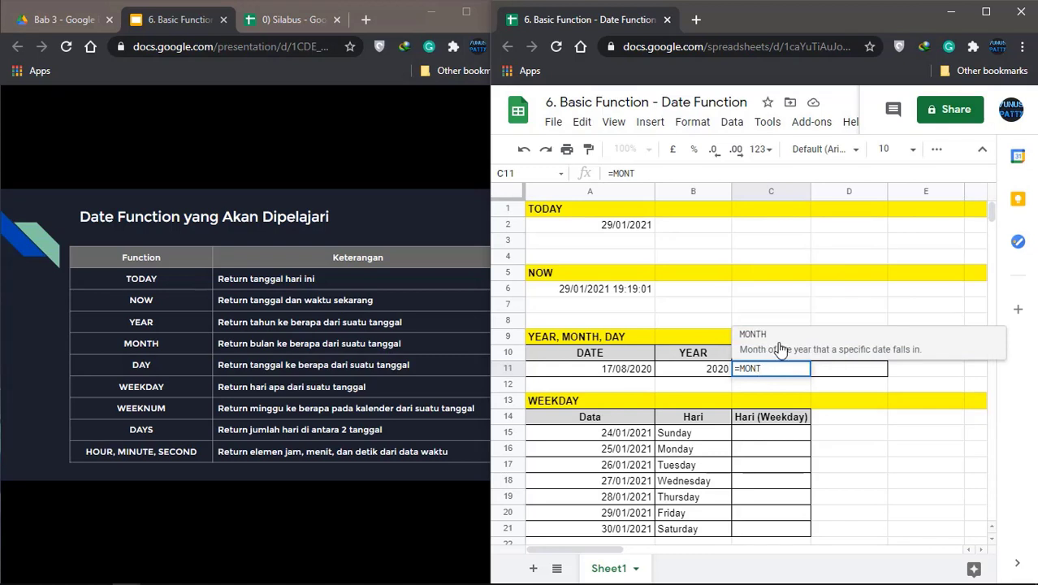
left_click(607, 372)
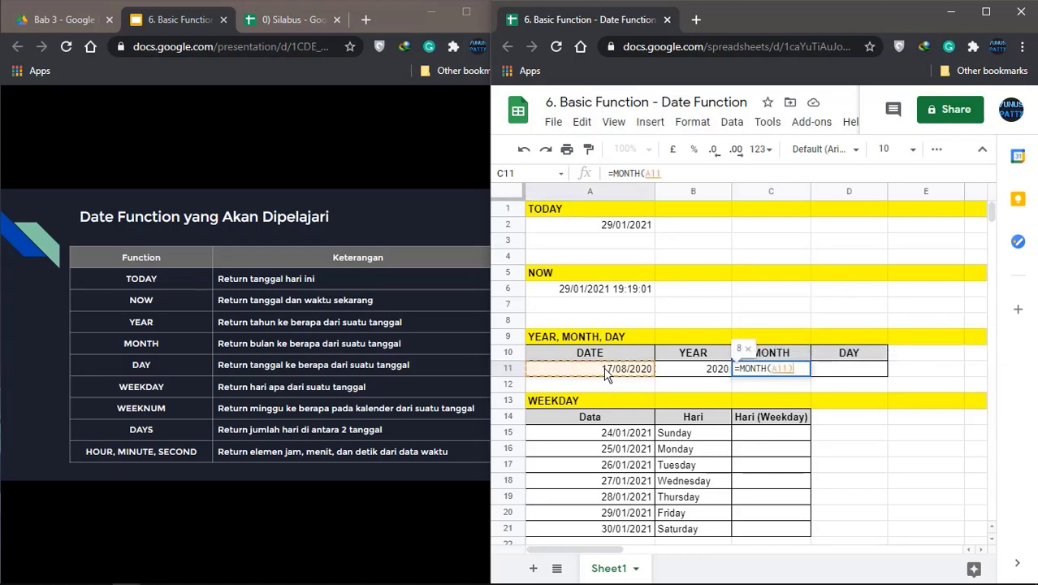
type(")")
key("Return")
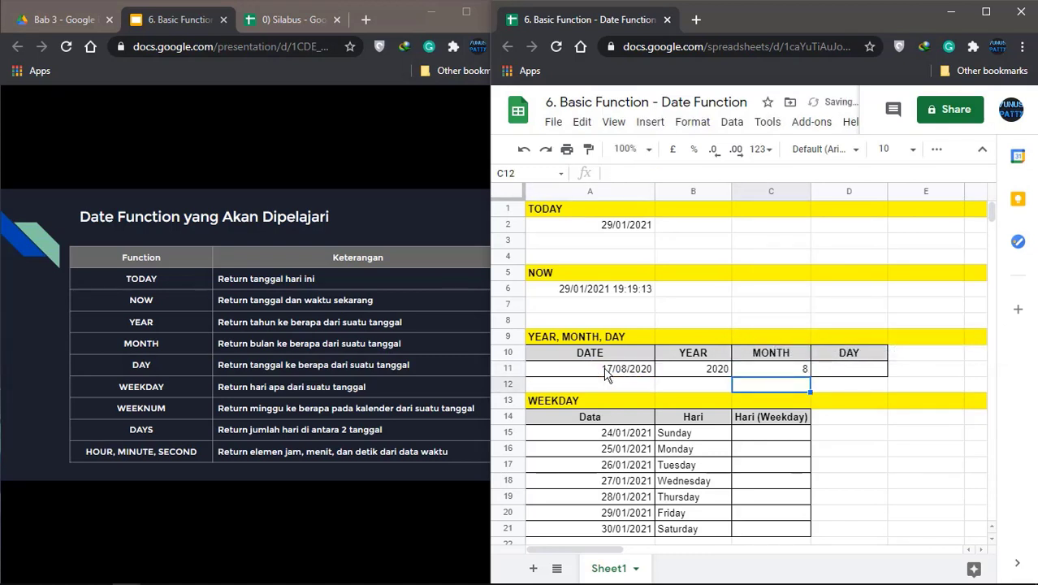
left_click(771, 370)
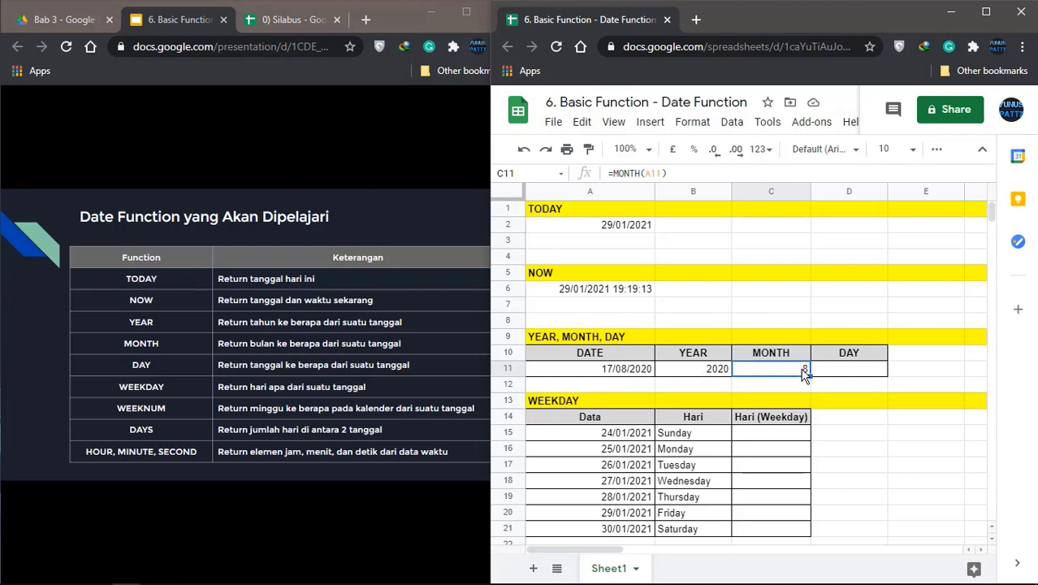
- Enter =DAY(A11) in cell D11 to extract the day of the month from the date
left_click(842, 374)
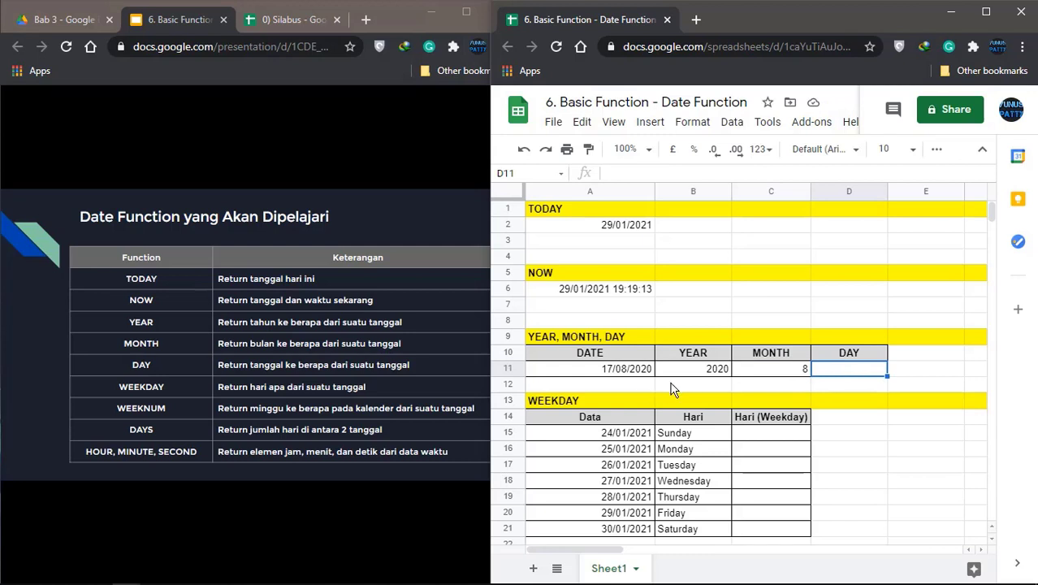
type("=DAY(")
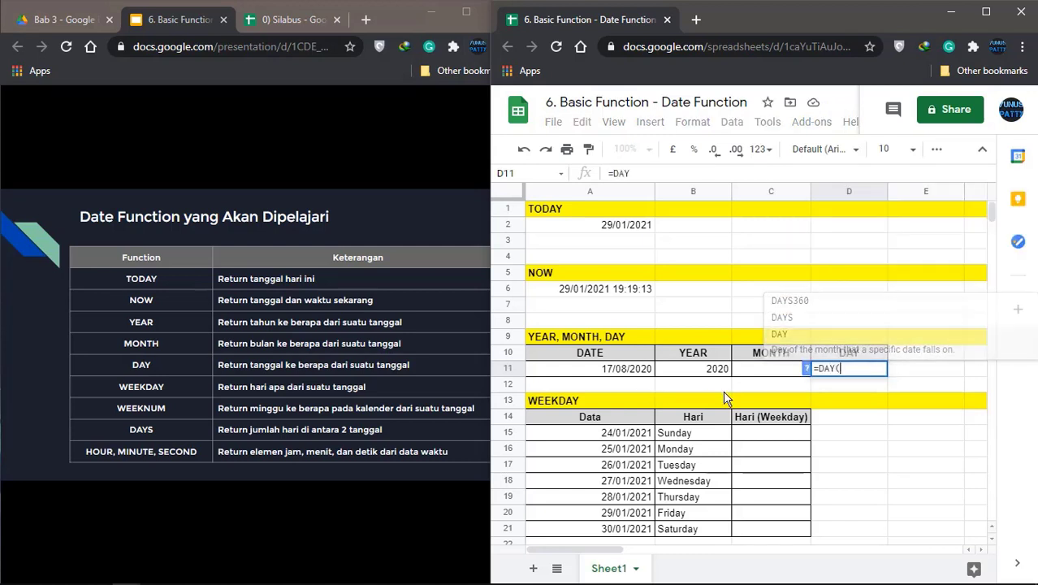
left_click(618, 372)
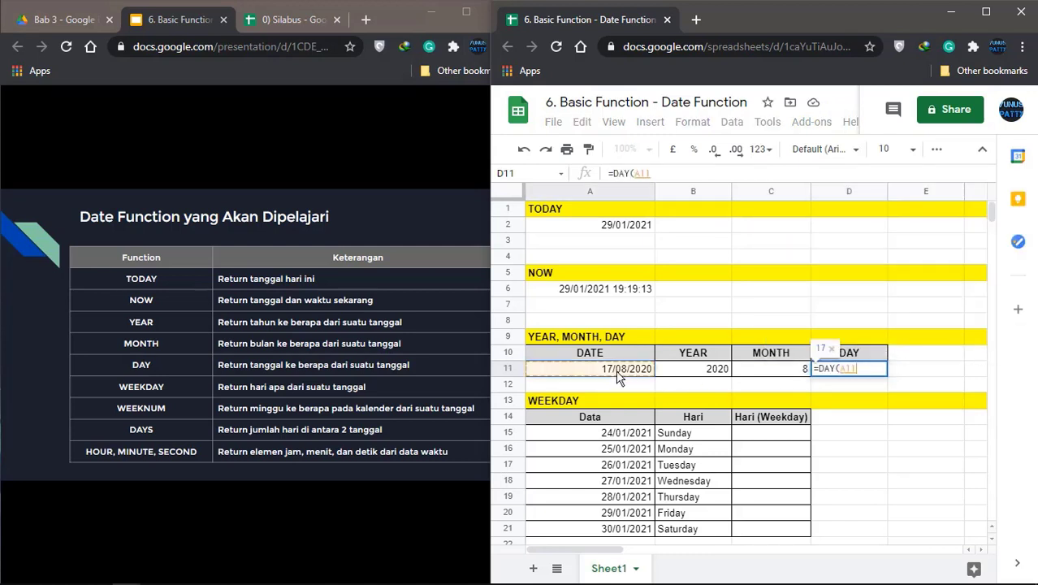
type(")")
key("Return")
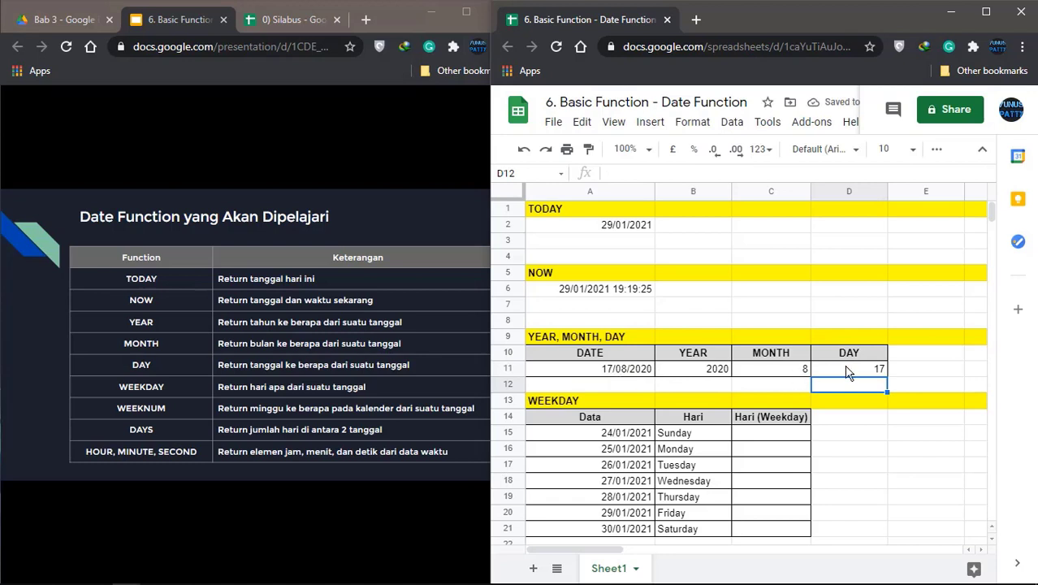
left_click(857, 371)
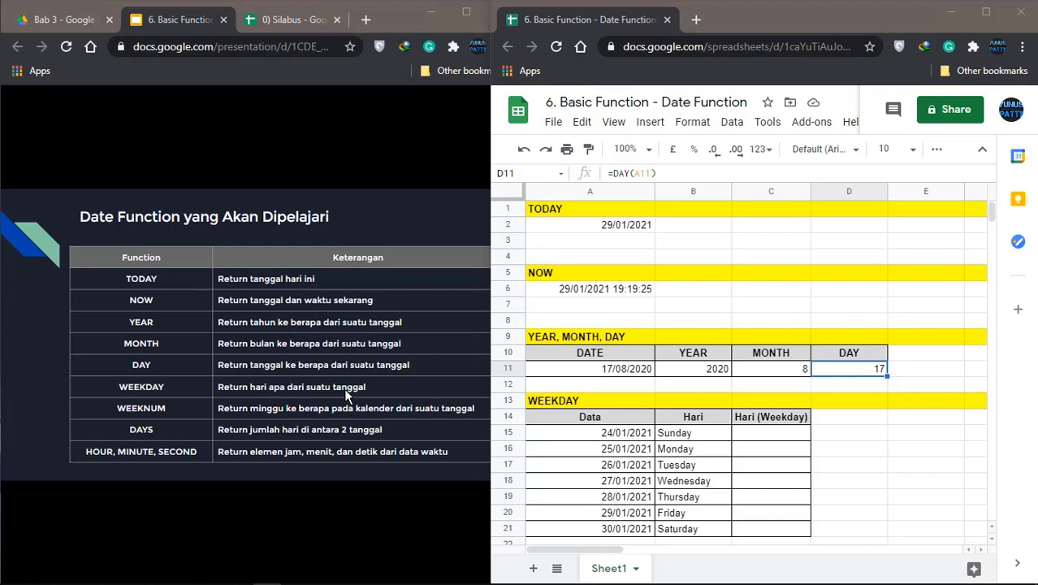
- Enter =WEEKDAY(A15) in cell C15 and apply the suggested auto-fill to C16:C21
left_click(610, 435)
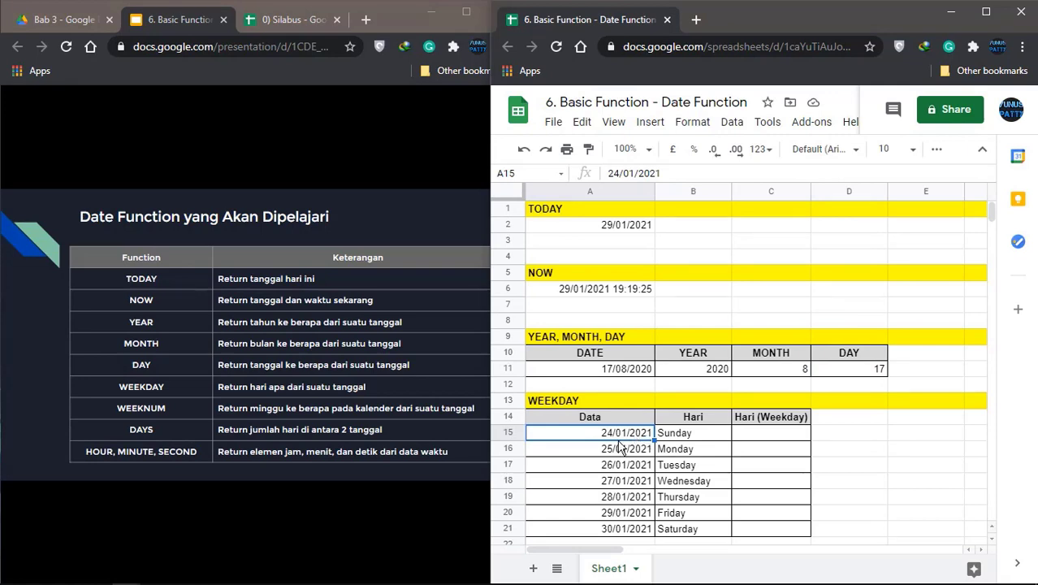
scroll(619, 446, "down", 2)
scroll(627, 414, "down", 1)
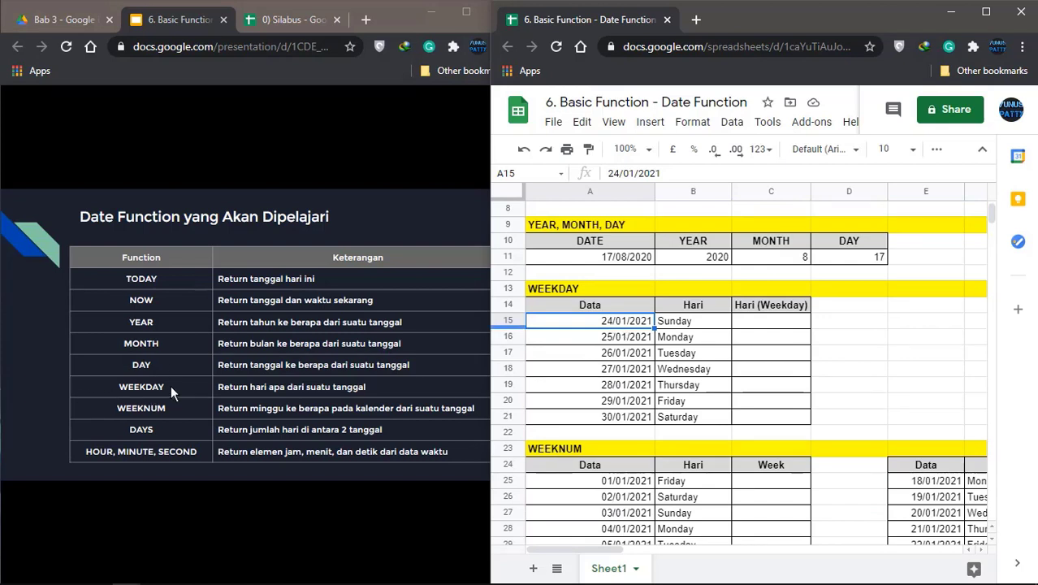
left_click(745, 328)
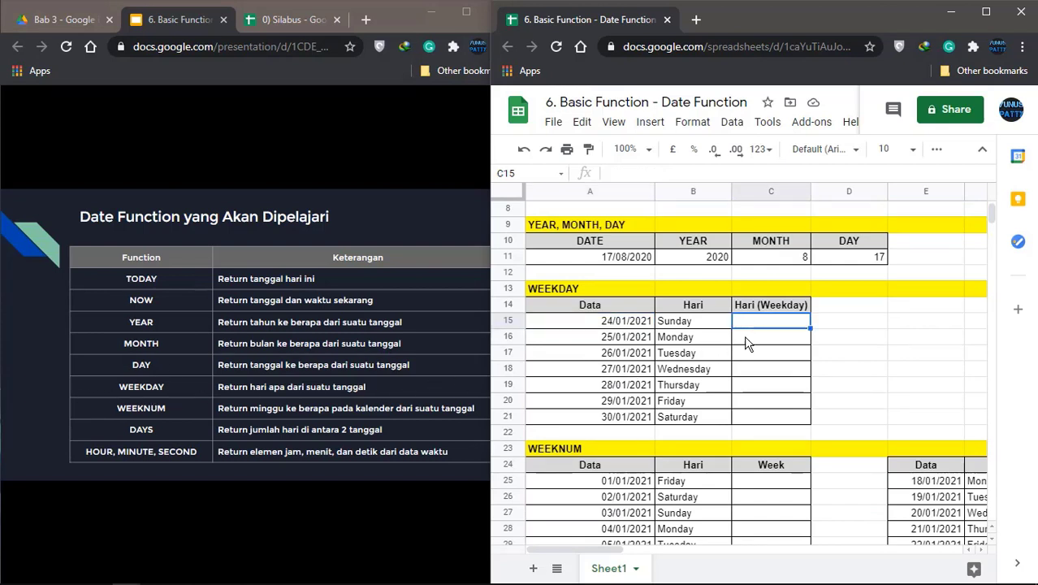
type("=")
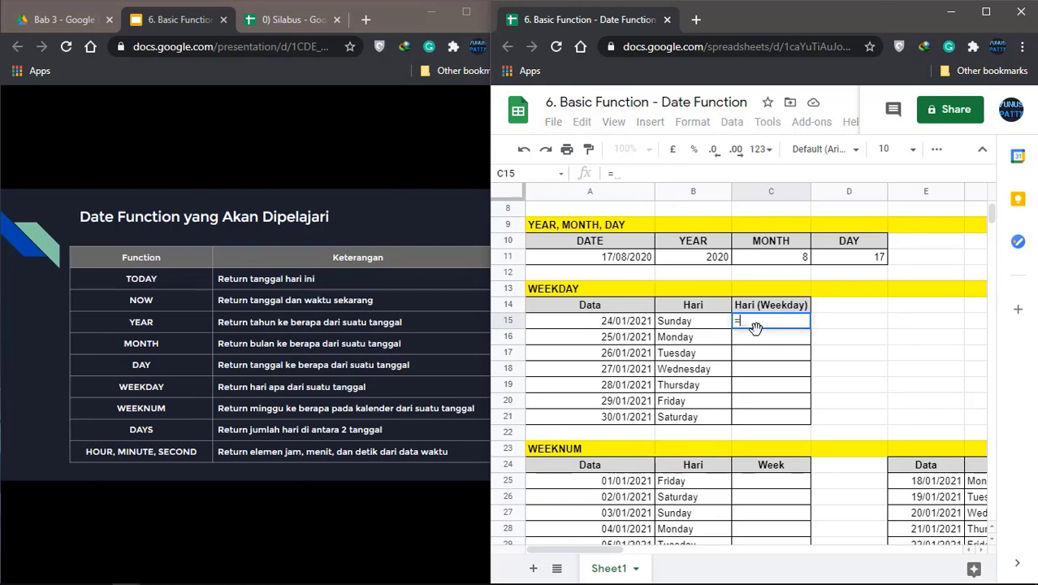
type("WEE")
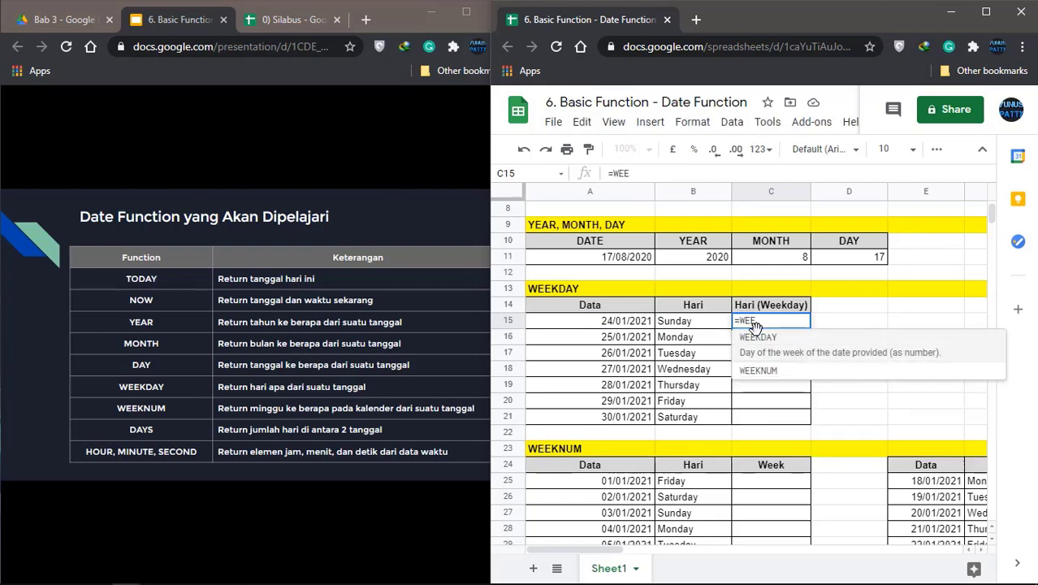
left_click(758, 337)
left_click(627, 324)
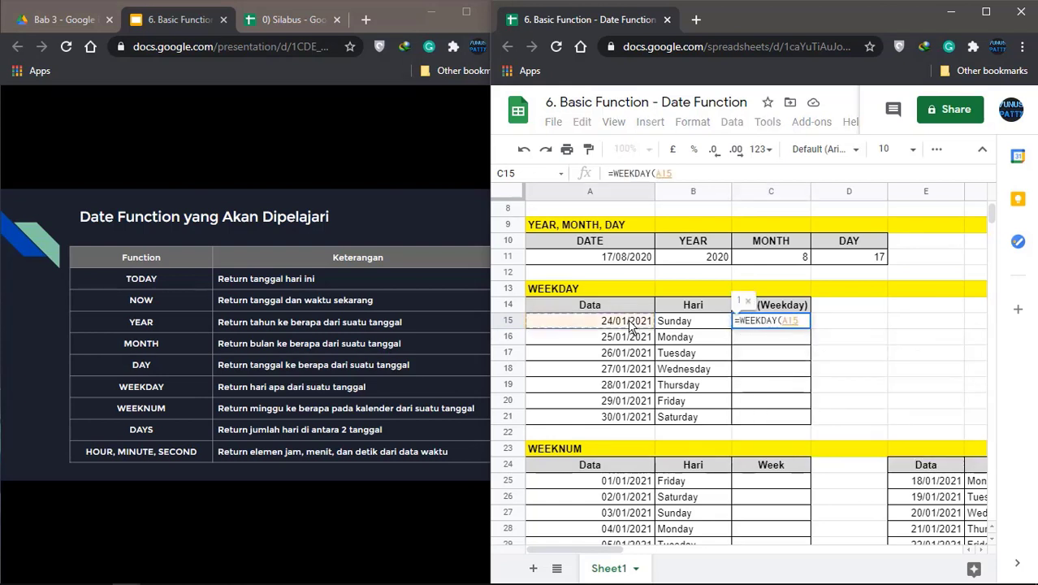
key("Return")
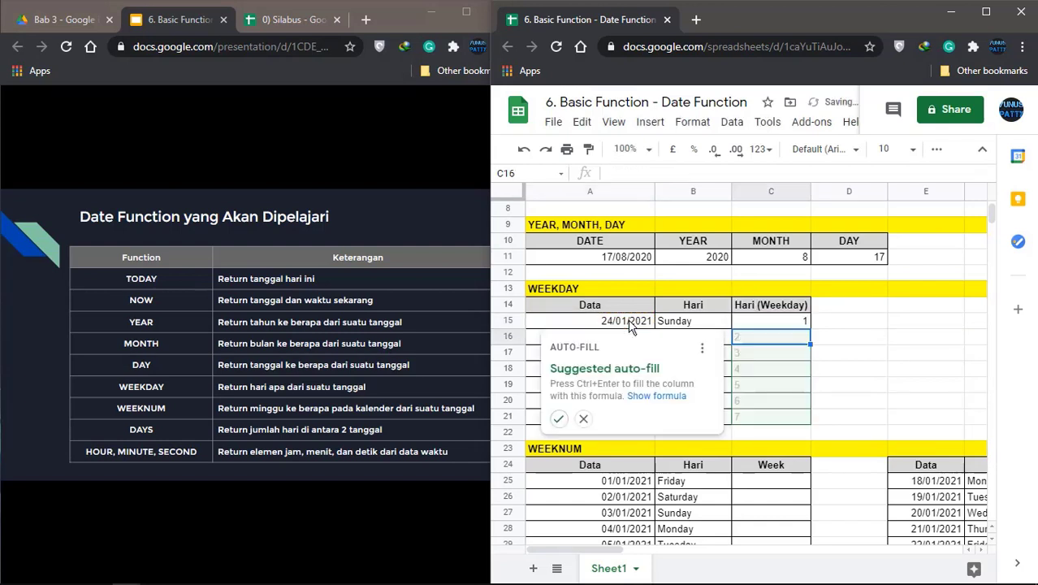
left_click(558, 418)
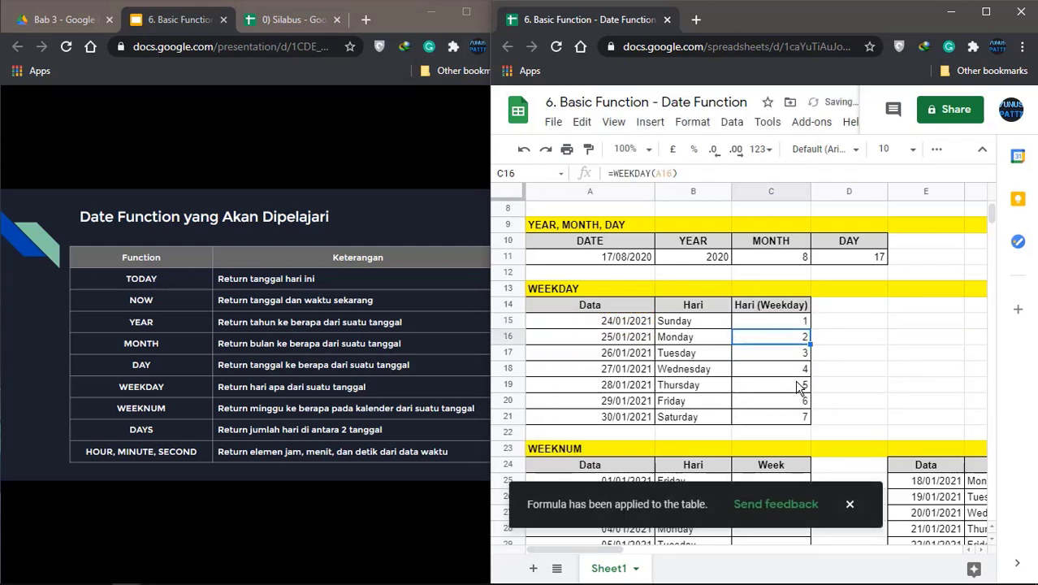
- Compare the weekday numbers in C15:C21 with the day names in column B
left_click(786, 357)
left_click(800, 325)
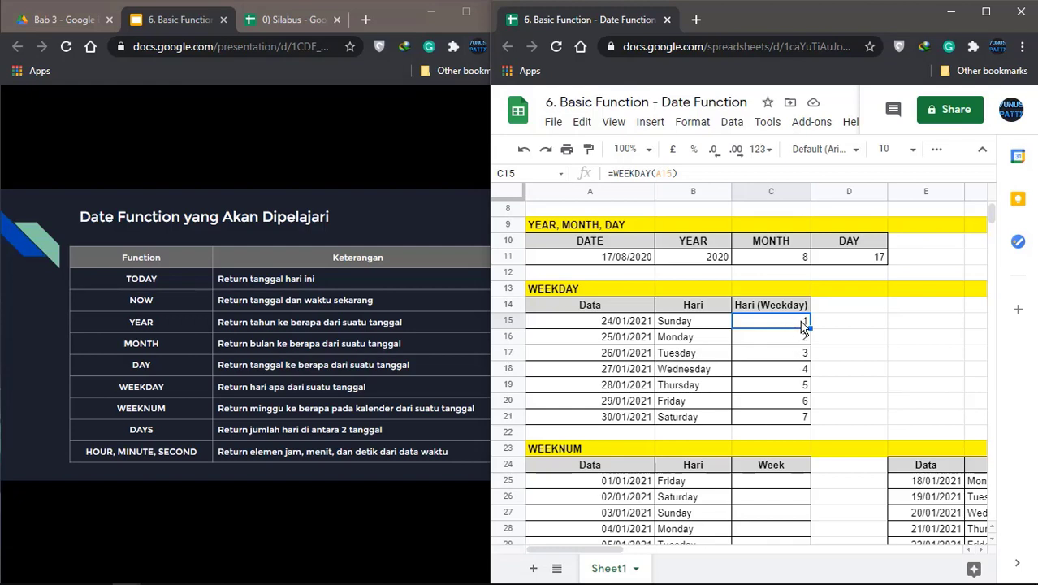
left_click(800, 421)
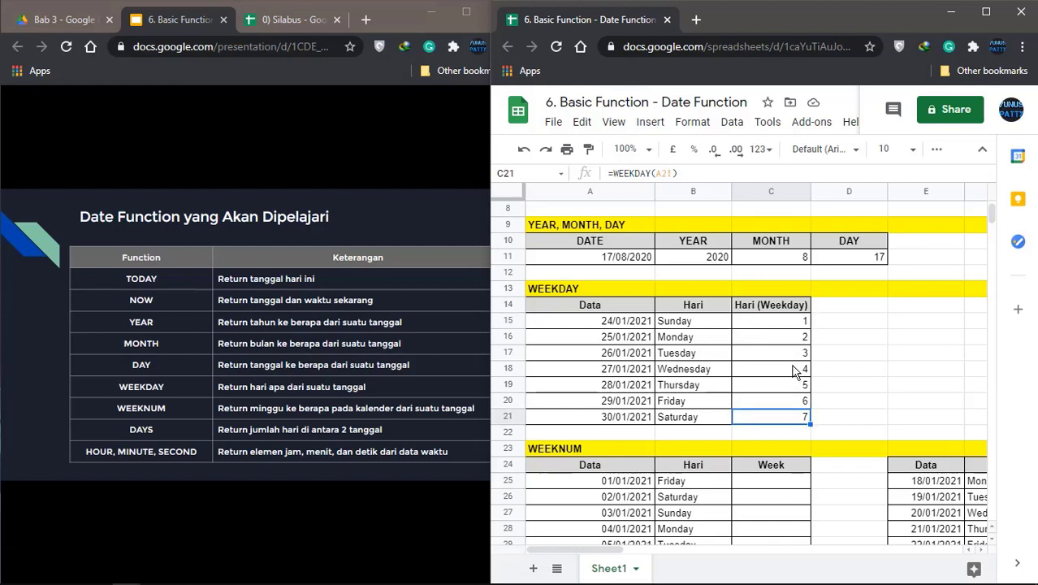
left_click(787, 326)
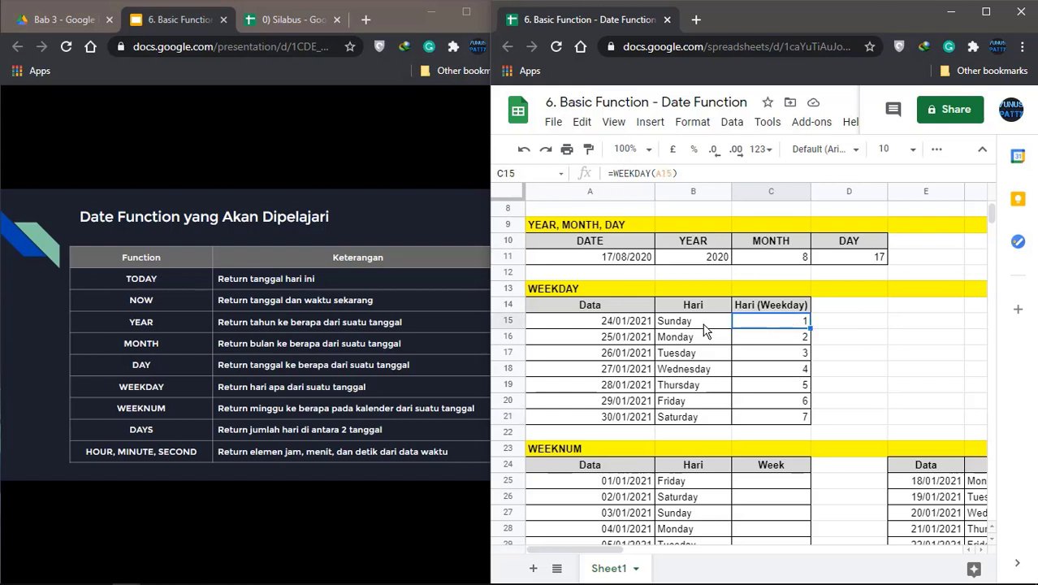
left_click(703, 325)
left_click(781, 337)
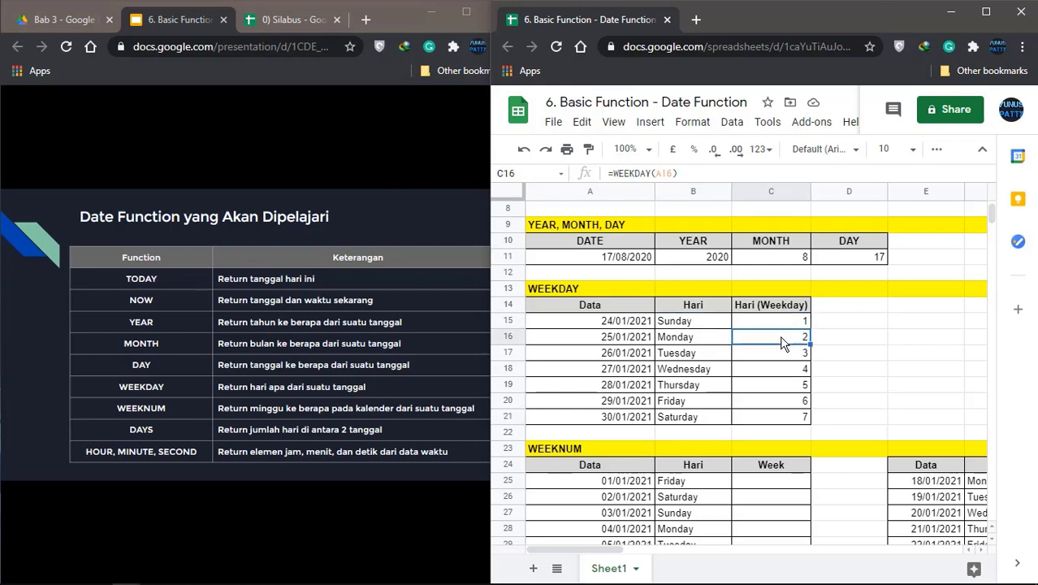
left_click(709, 345)
left_click(764, 355)
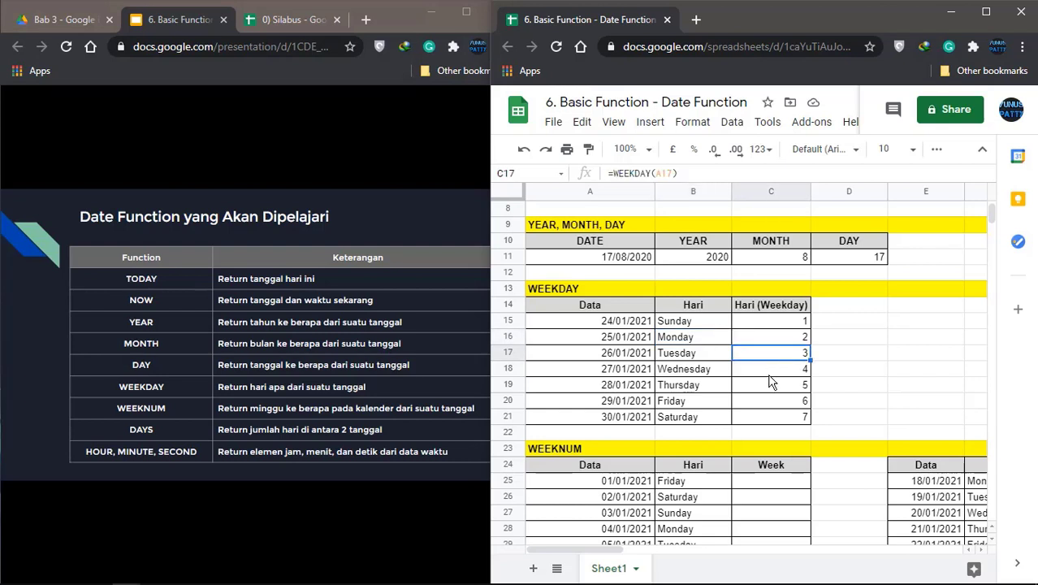
left_click(772, 374)
left_click(776, 387)
left_click(768, 403)
left_click(781, 419)
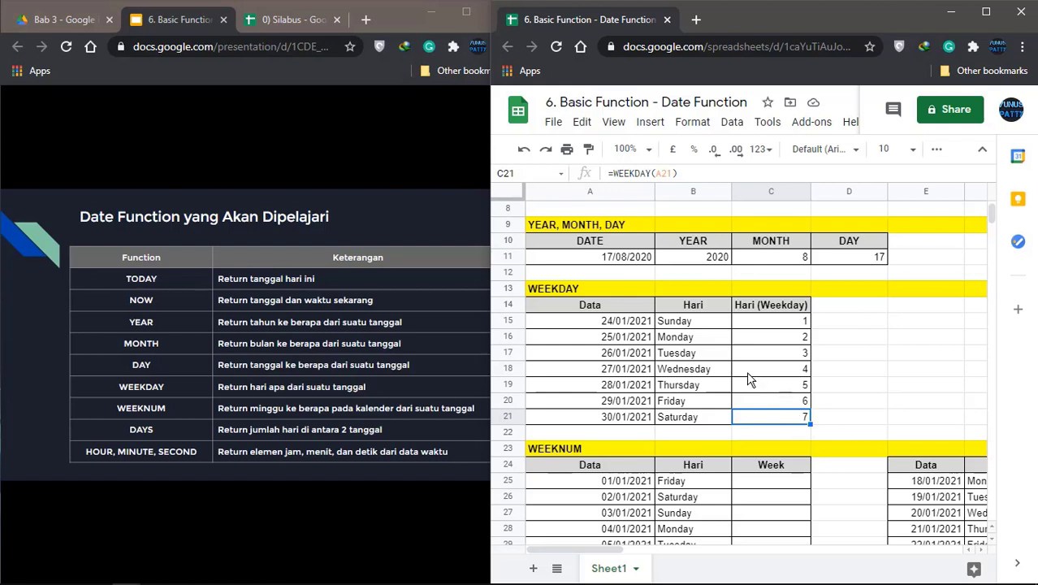
left_click(713, 324)
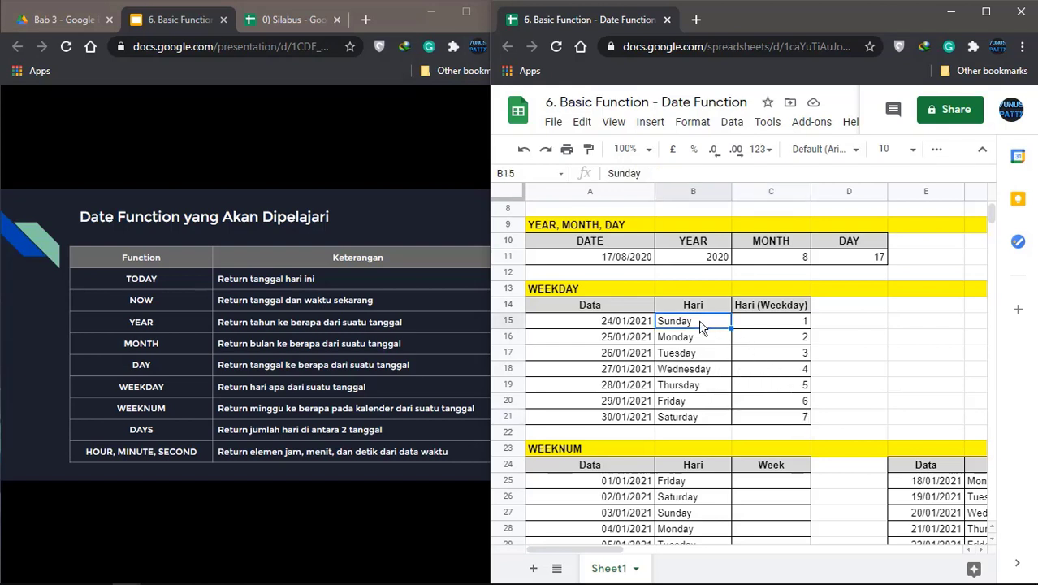
left_click(776, 326)
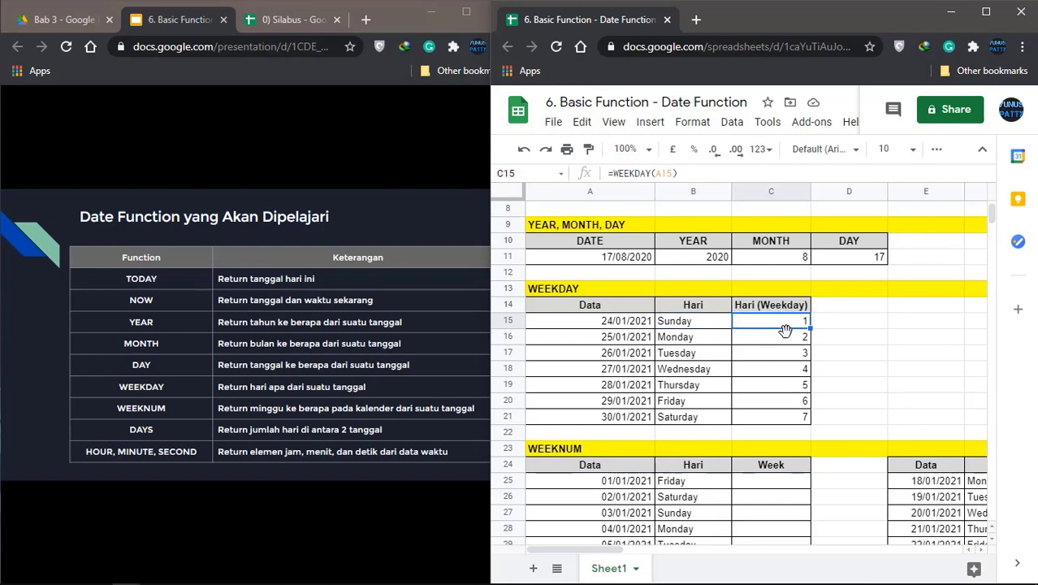
- Change the date in cell A15 to 11/03/2021 using the date picker
left_click(606, 327)
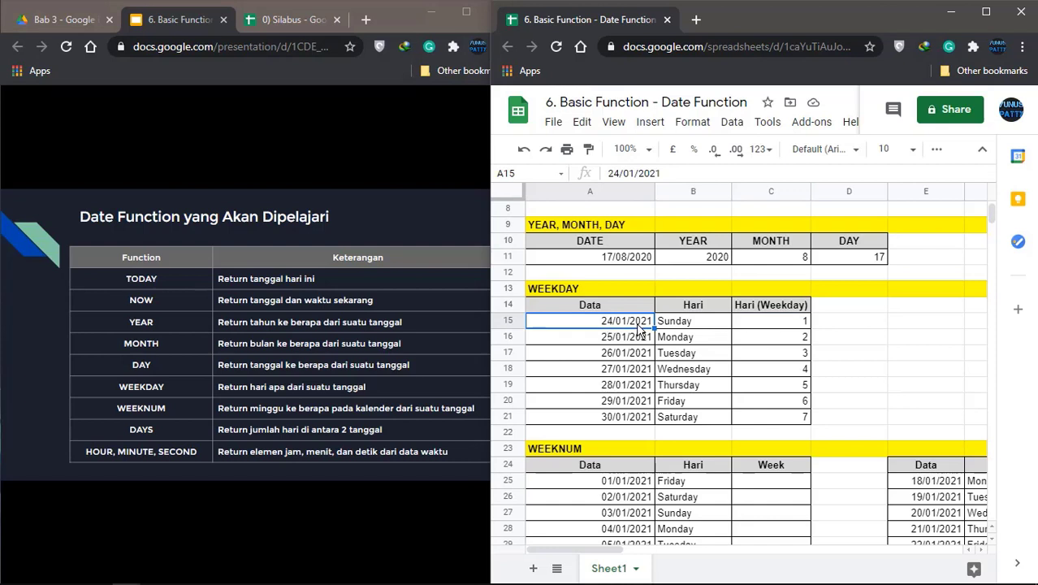
double_click(636, 322)
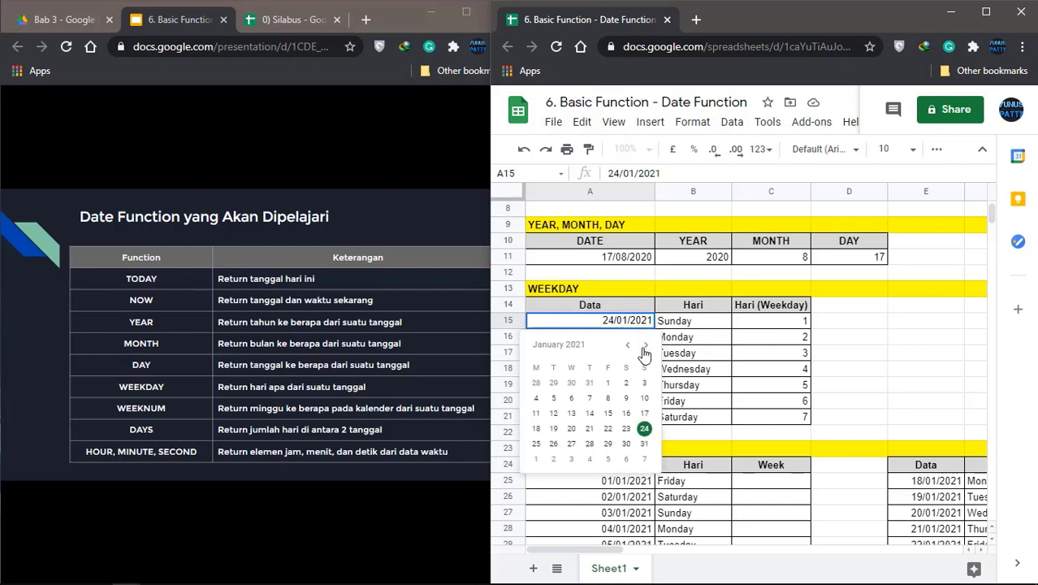
left_click(645, 347)
left_click(645, 347)
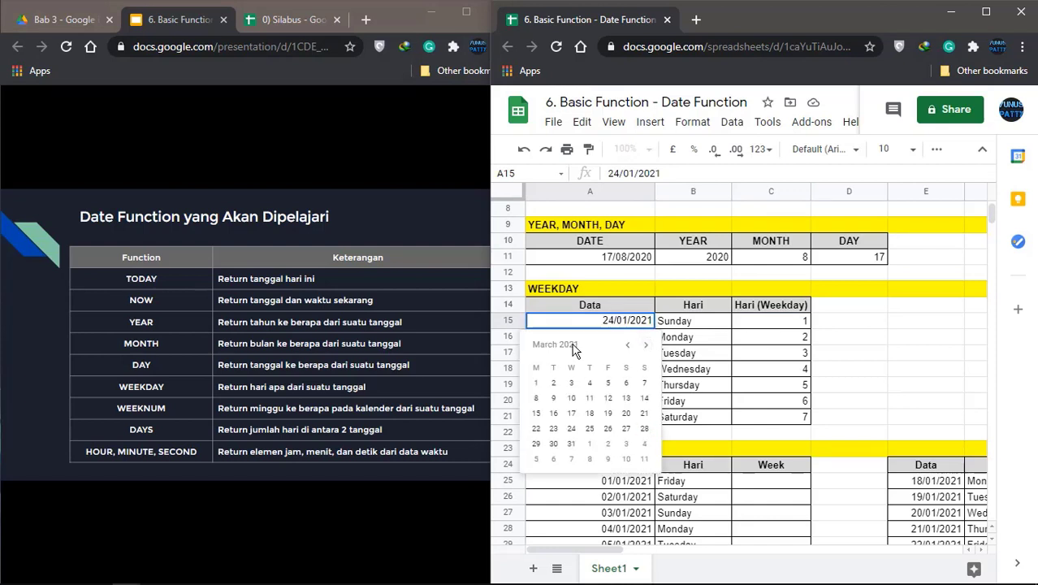
left_click(591, 399)
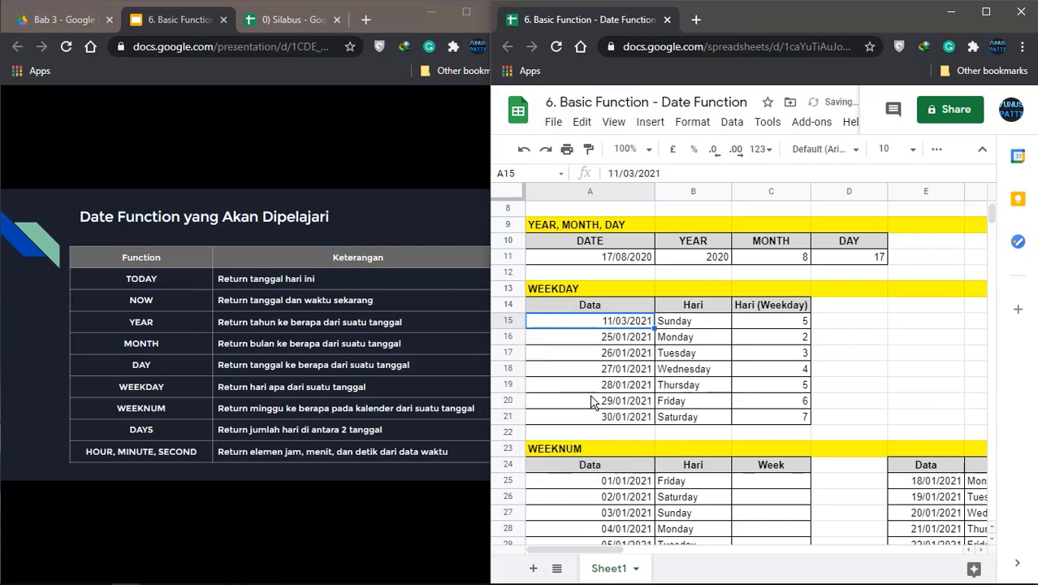
- Check the recalculated WEEKDAY result in C15 against the day names and numbers listed in the WEEKDAY table
left_click(770, 325)
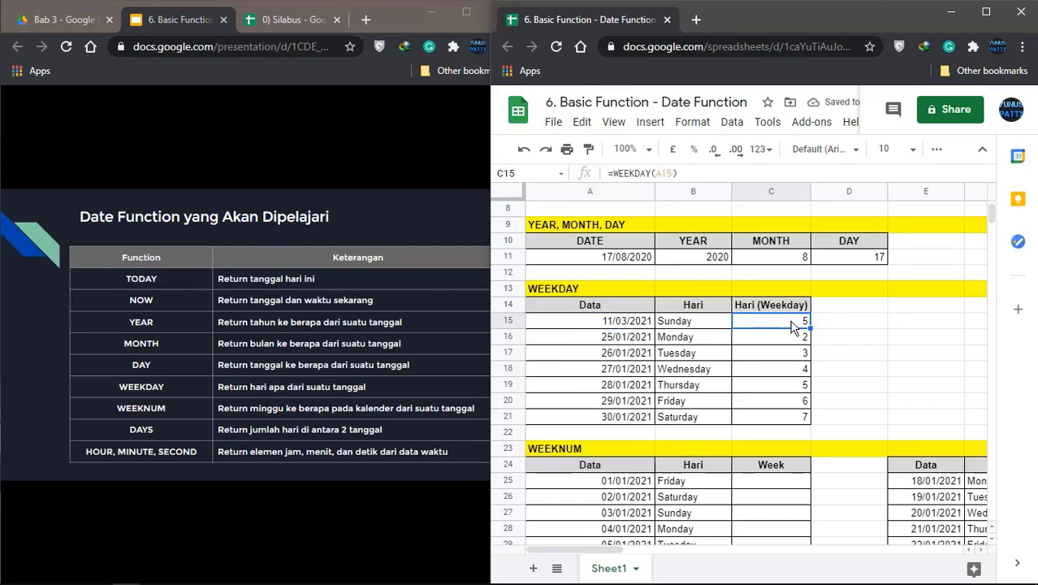
left_click(700, 324)
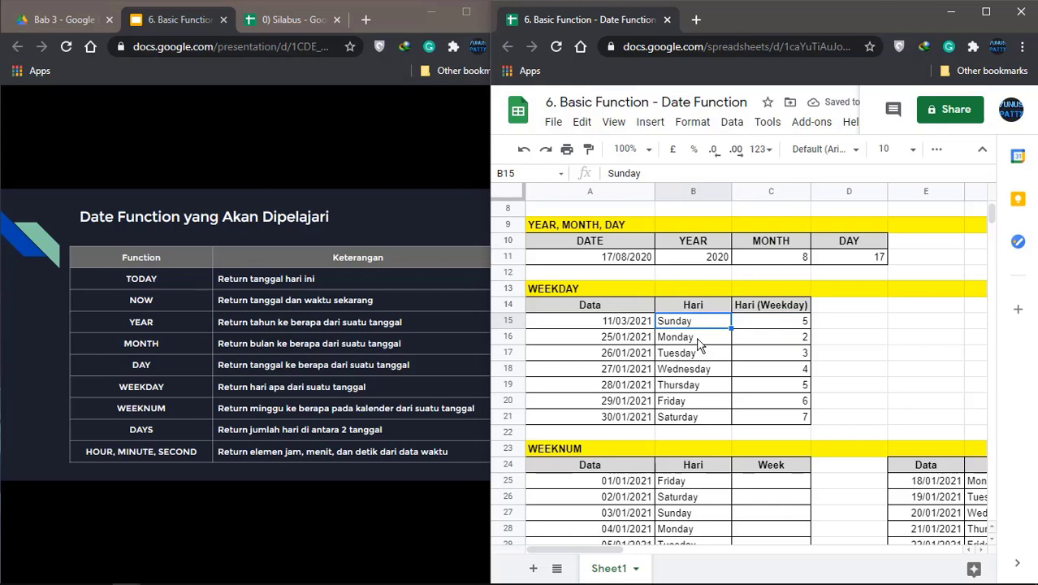
left_click(699, 337)
left_click(695, 356)
left_click(695, 370)
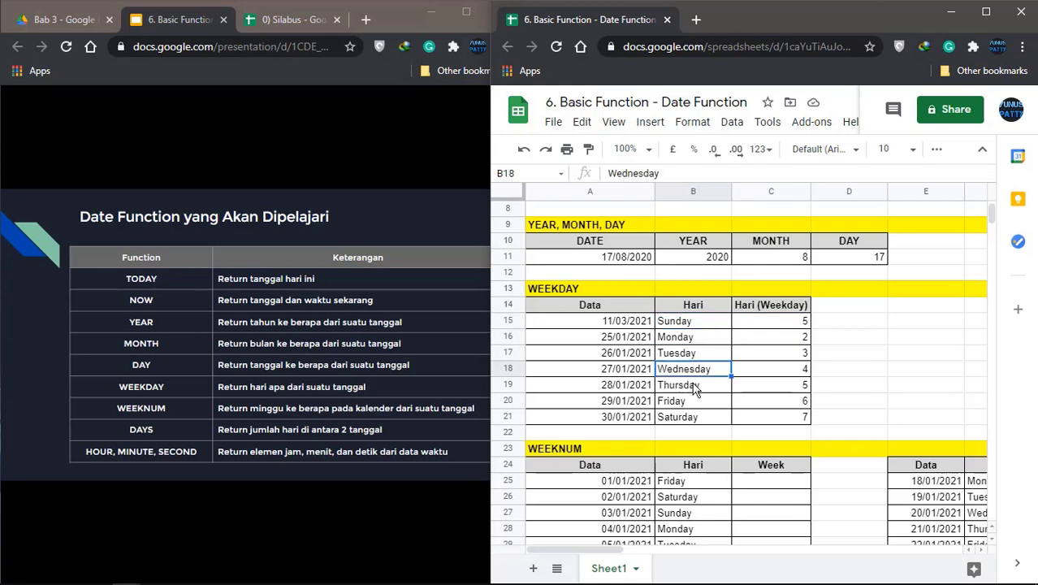
left_click(696, 385)
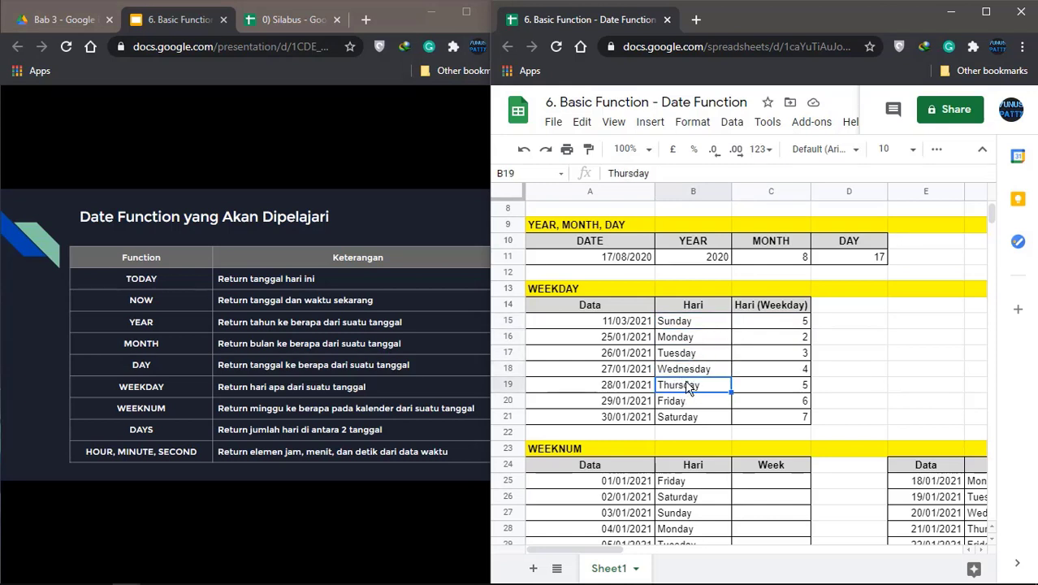
left_click(803, 341)
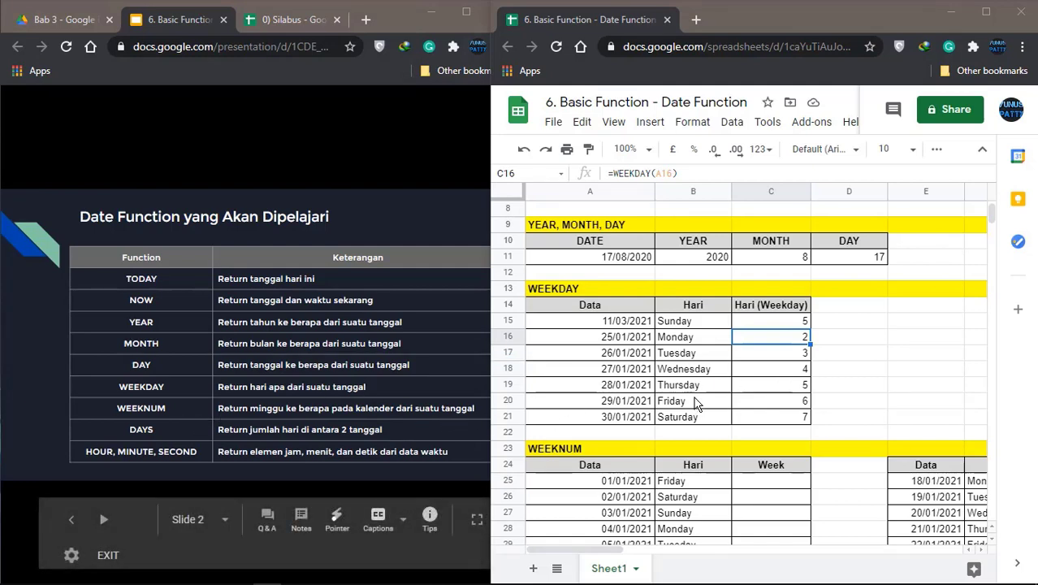
- Maximize the spreadsheet window to bring both tables of the WEEKNUM section into view
scroll(695, 403, "down", 5)
left_click(679, 341)
left_click(590, 309)
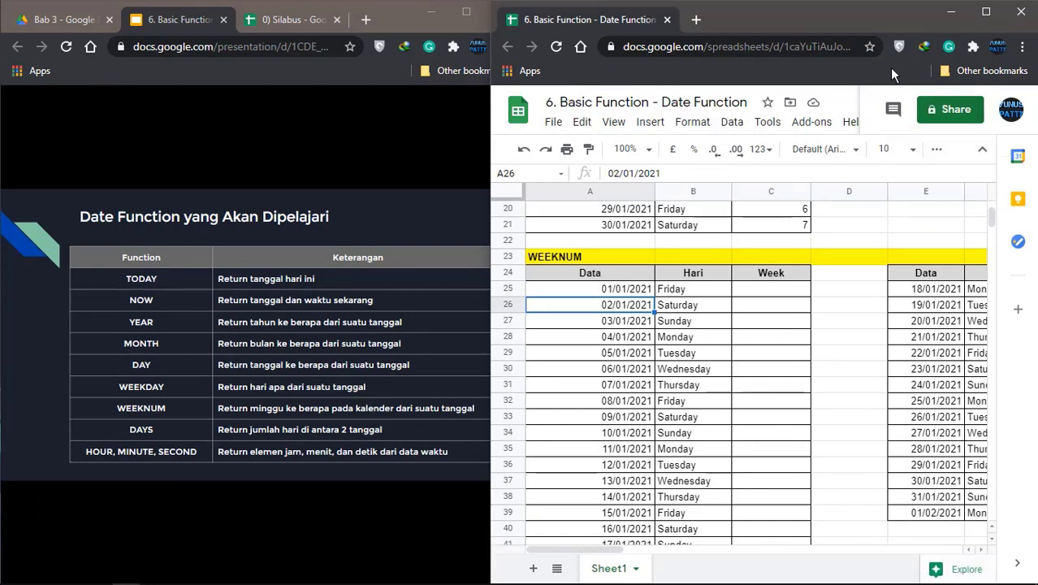
left_click(983, 13)
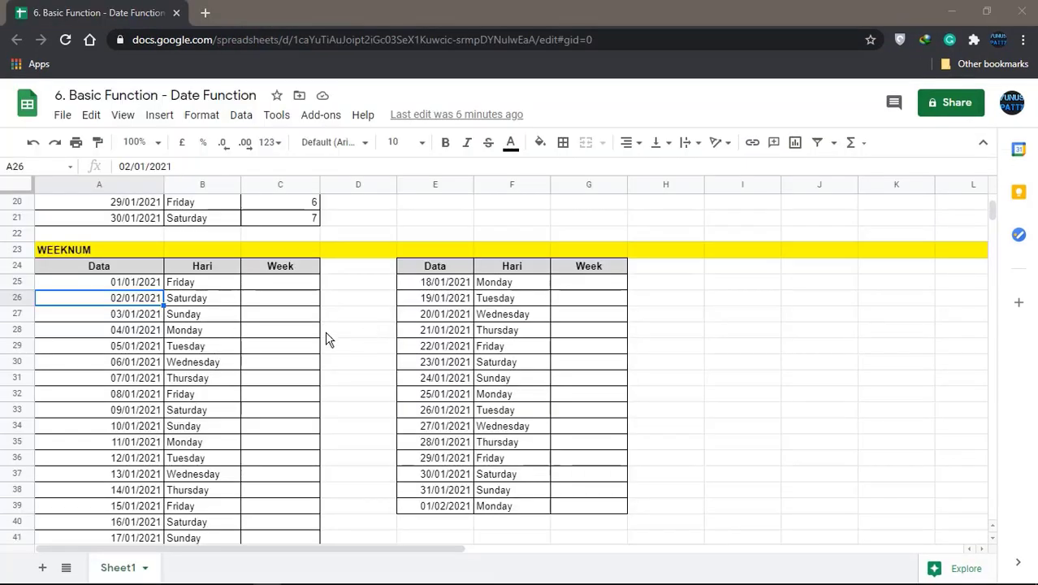
scroll(327, 339, "down", 1)
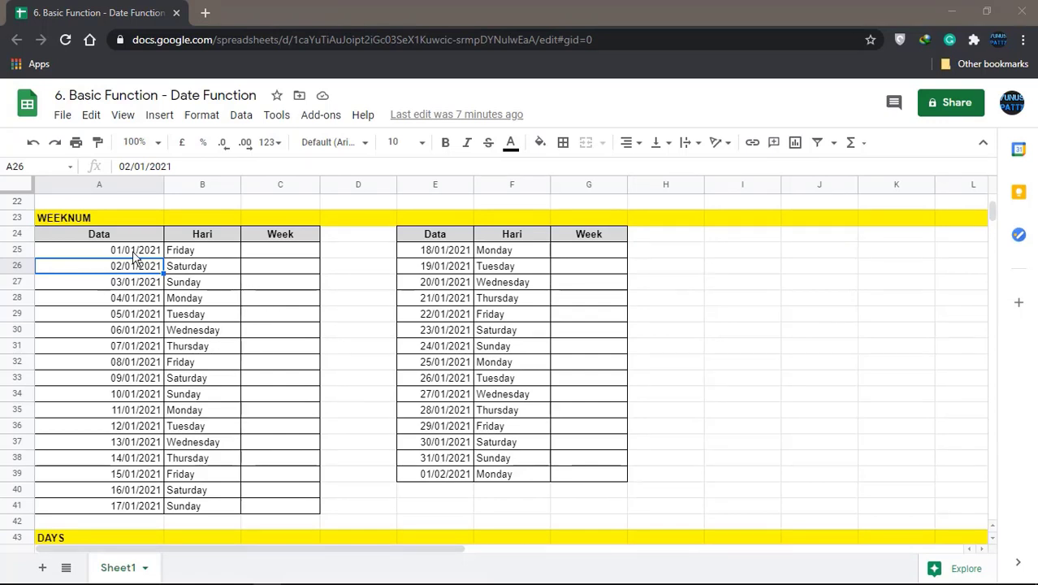
- Review the range of dates listed in columns A and E of the WEEKNUM tables
left_click(121, 251)
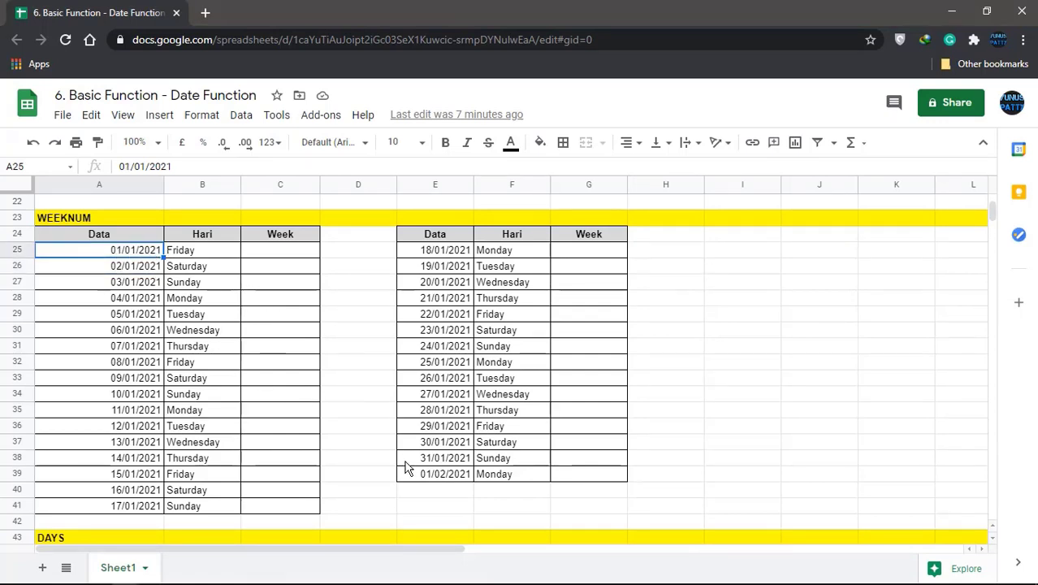
left_click(428, 477)
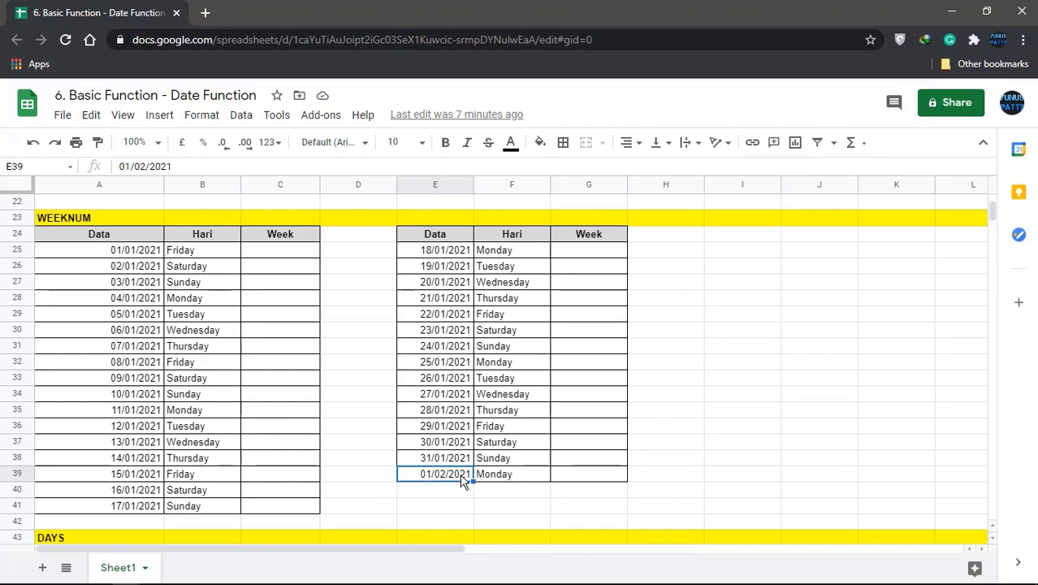
left_click(140, 256)
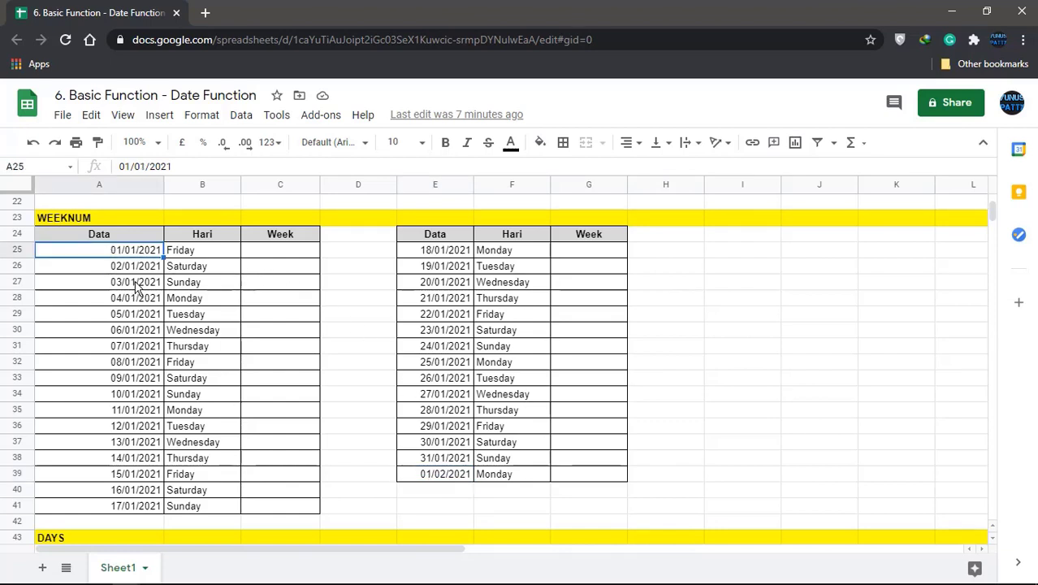
left_click(141, 297)
left_click(143, 314)
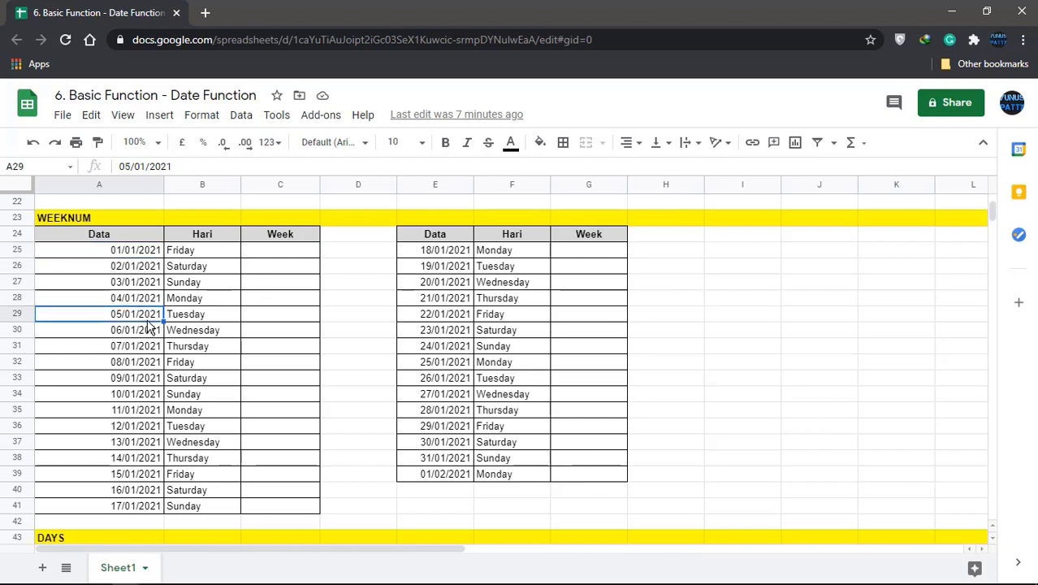
left_click(145, 346)
left_click(139, 376)
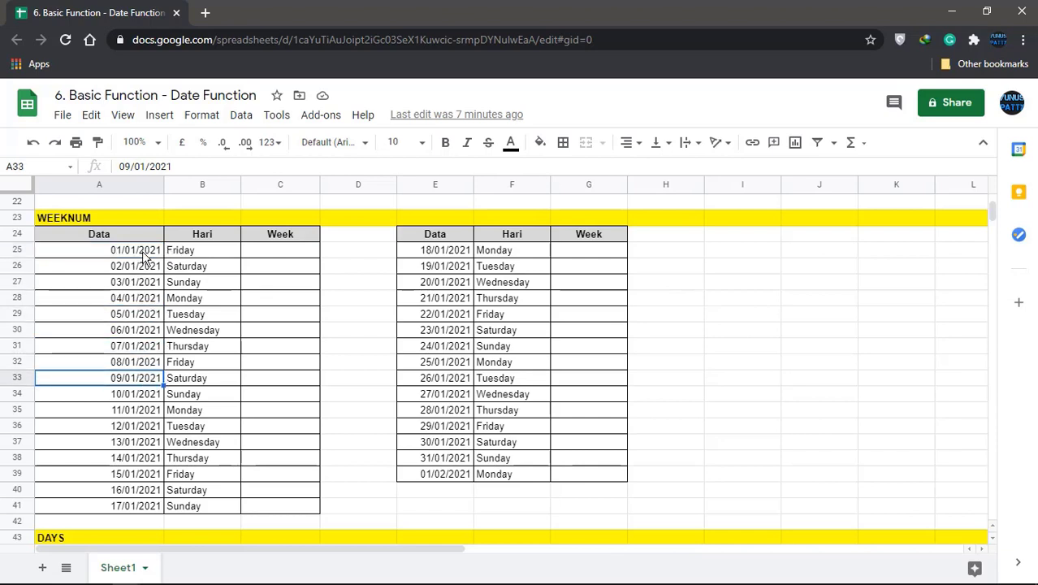
- Enter =WEEKNUM(A25) in C25 and accept the suggested auto-fill for the remaining Week cells of the first WEEKNUM table
left_click(258, 257)
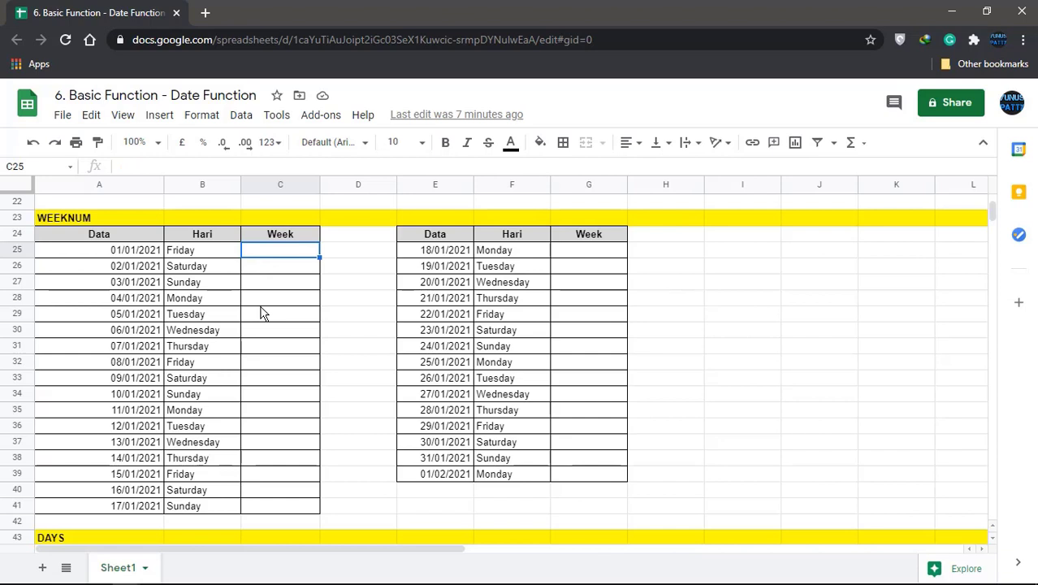
type("=WEE")
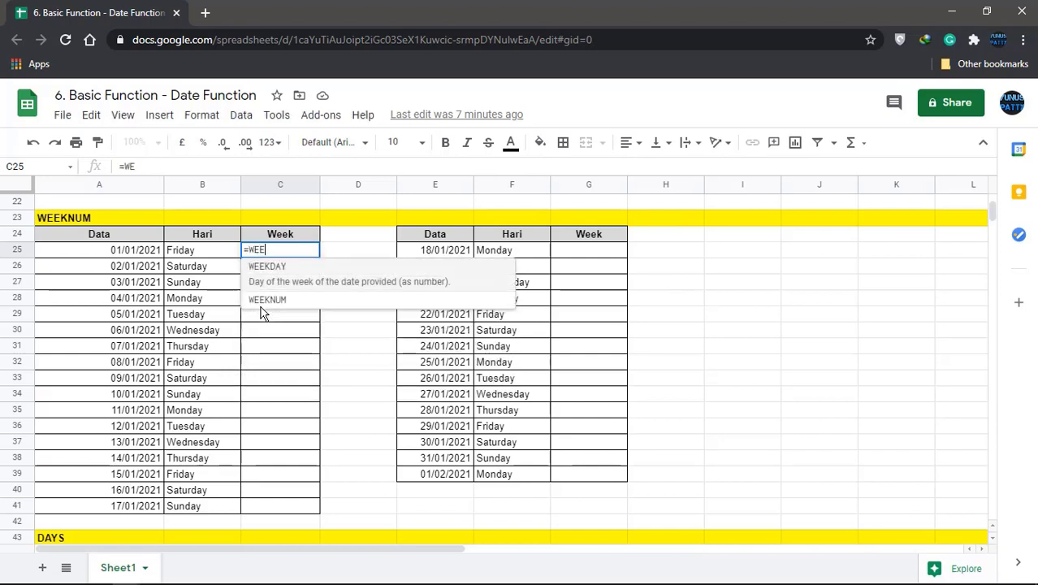
type("KNUM(")
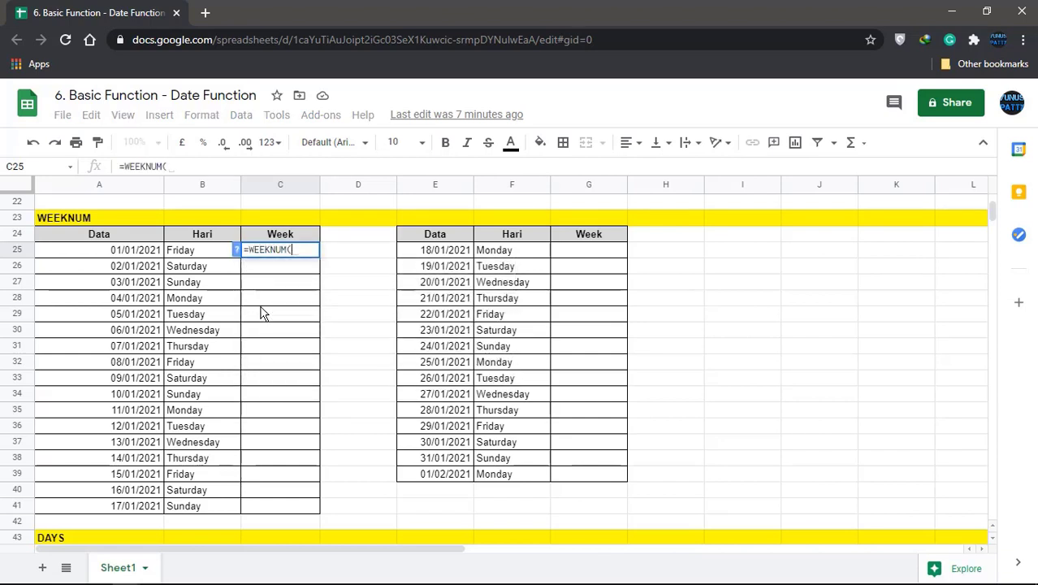
left_click(128, 255)
type(")")
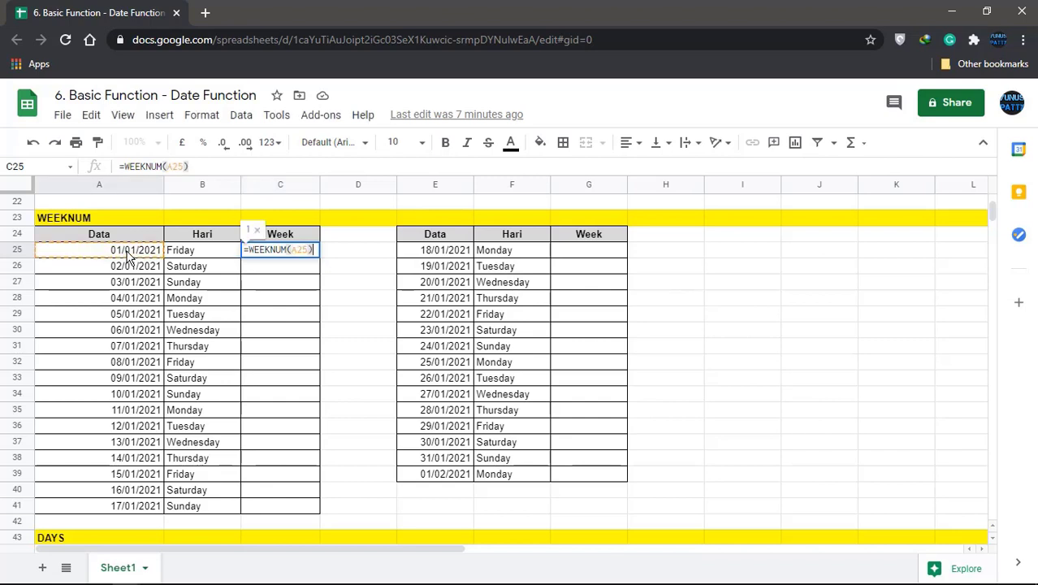
key("Return")
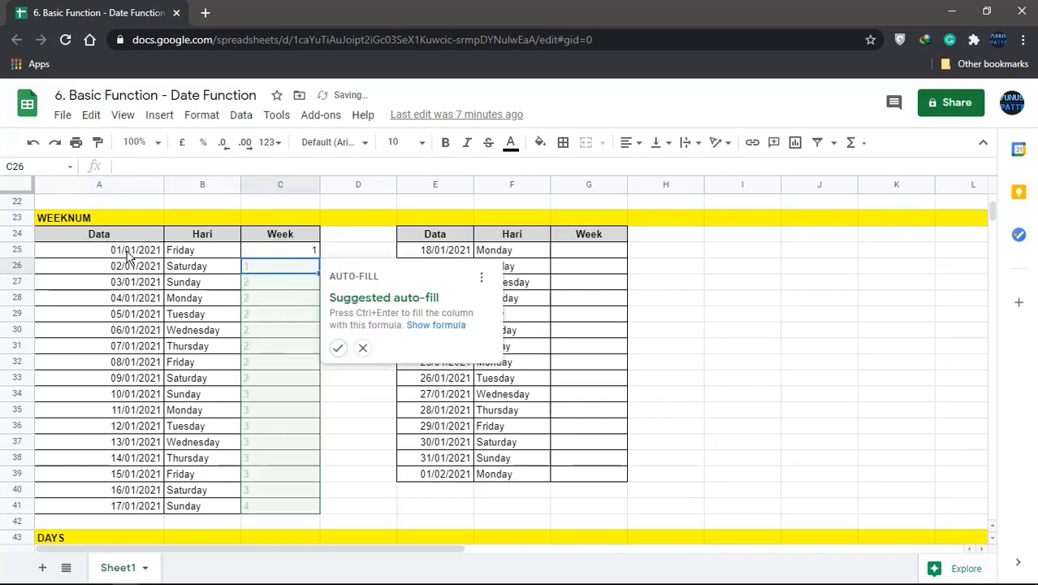
left_click(337, 349)
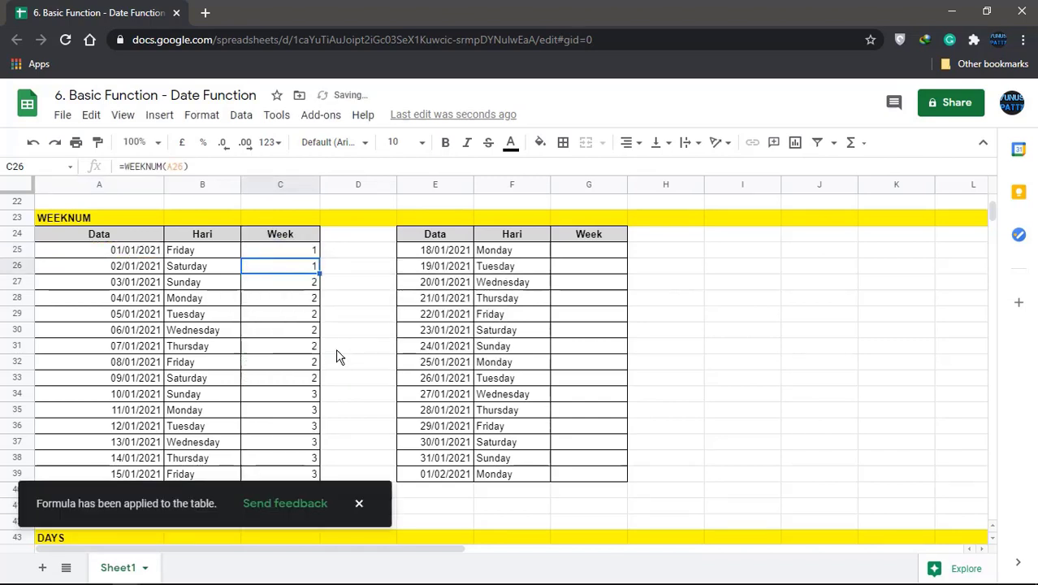
- Copy the WEEKNUM formula from C25 into G25 and fill it down the Week column of the second table
left_click(288, 251)
key("ctrl+c")
left_click(559, 255)
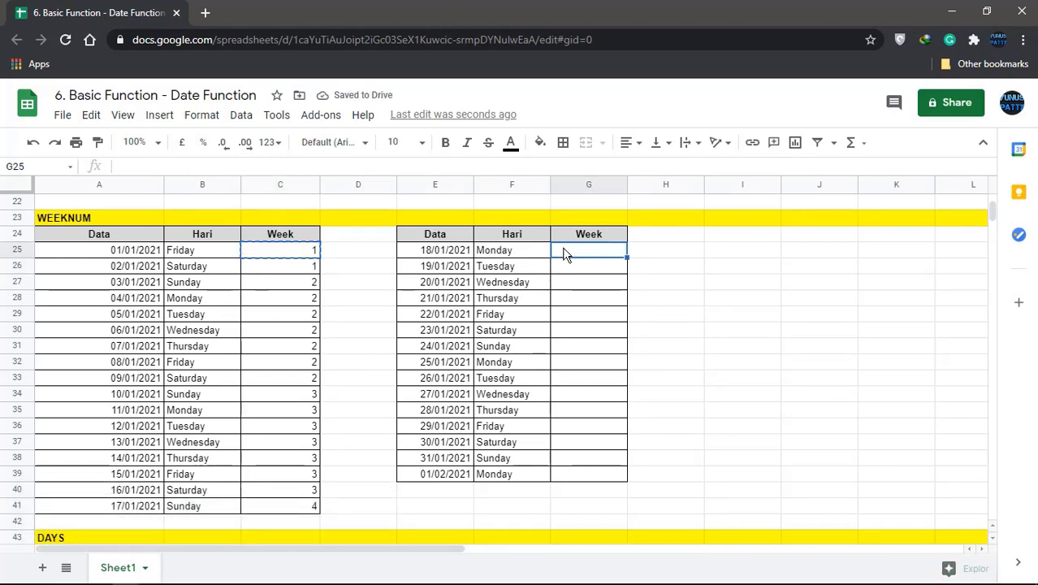
key("ctrl+v")
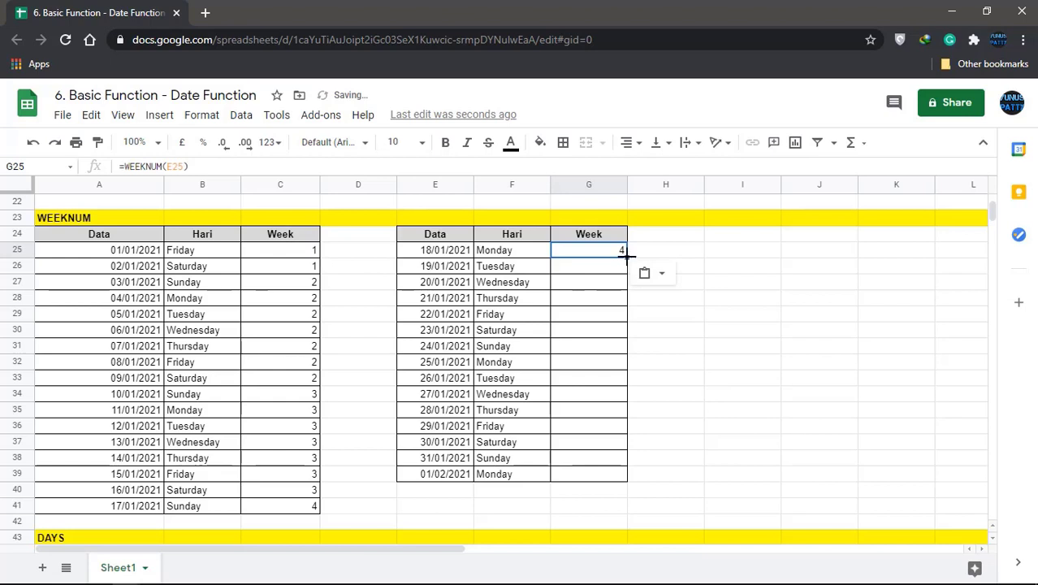
double_click(626, 256)
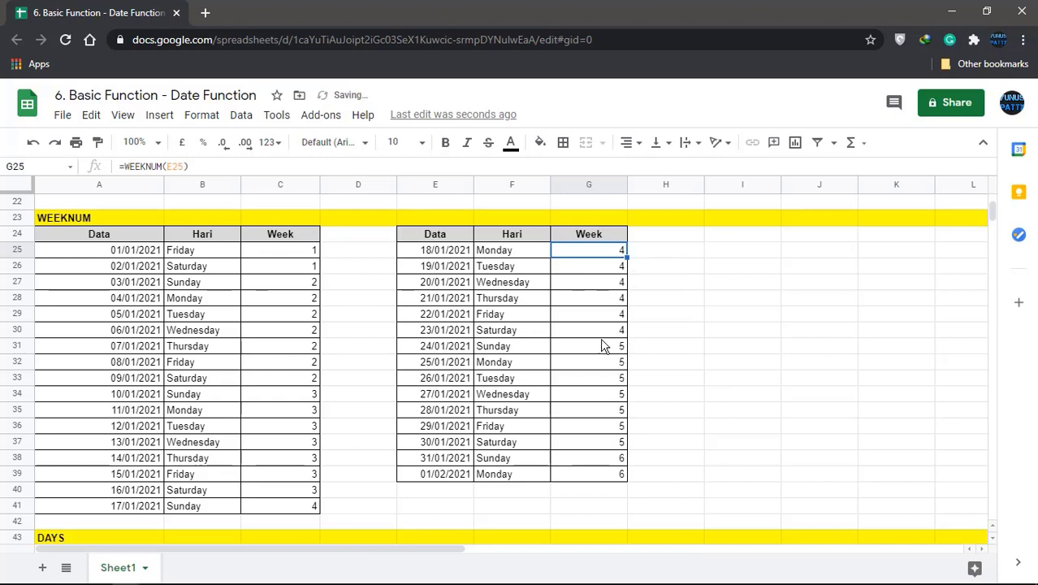
- Compare the week numbers in column C with the dates and day names, checking where each new week starts
left_click(275, 289)
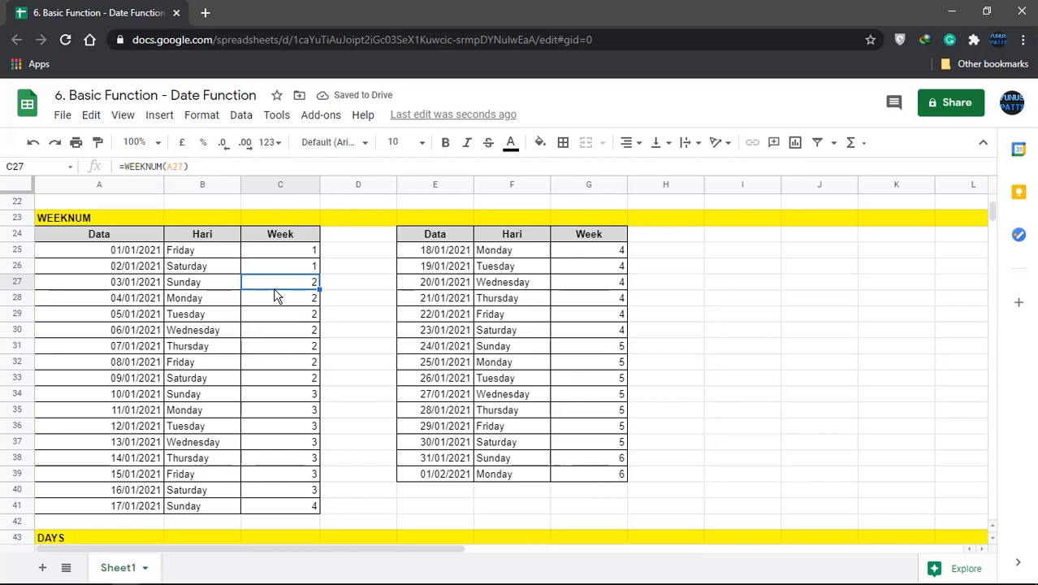
left_click(310, 254)
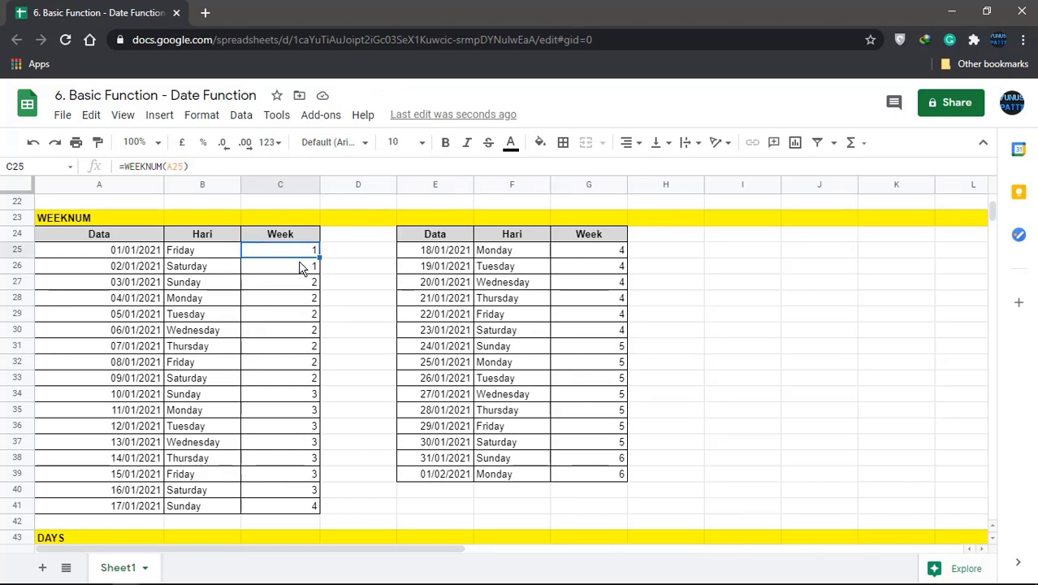
left_click(125, 255)
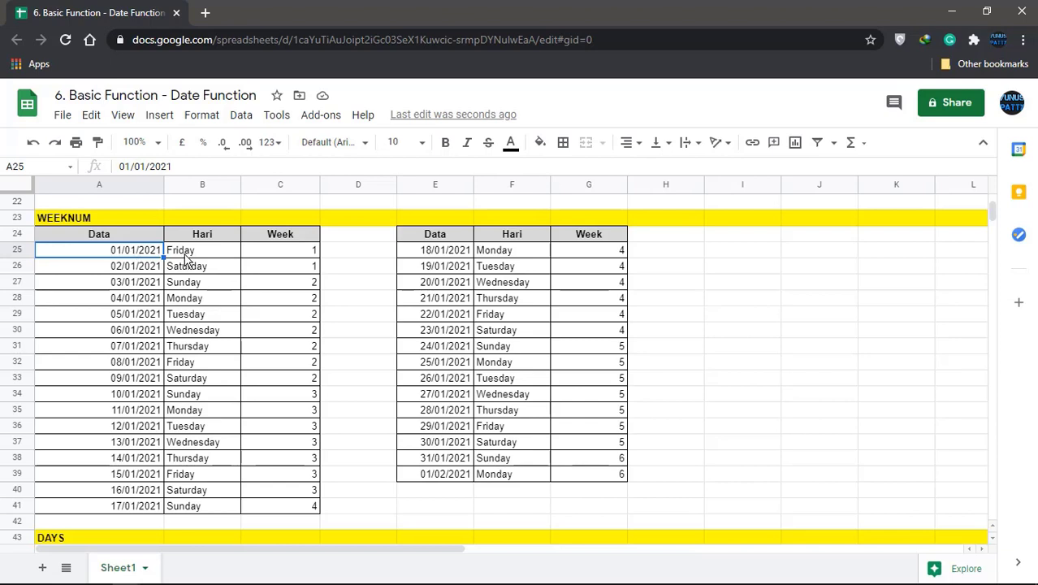
left_click(289, 255)
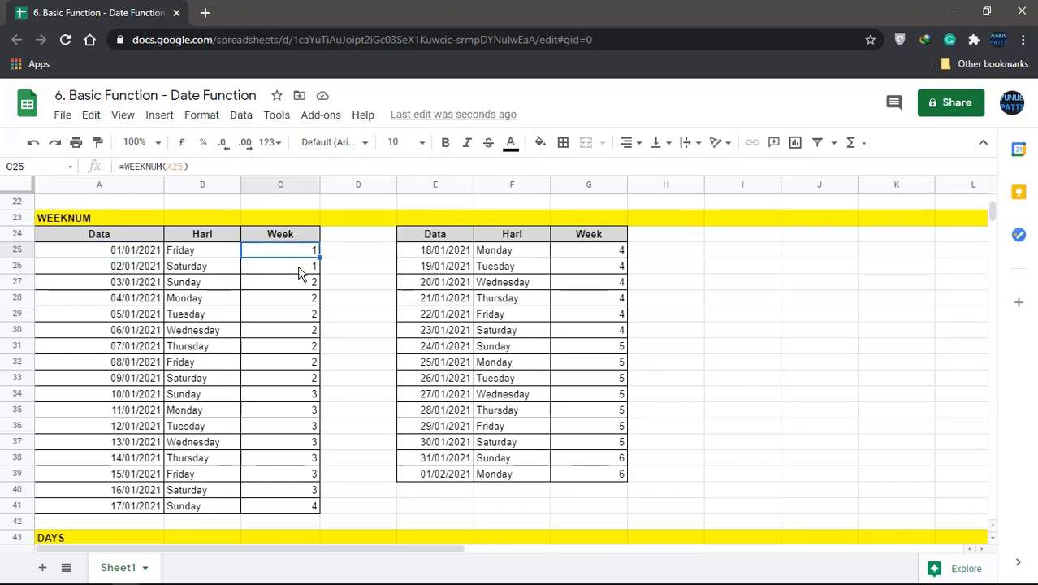
left_click(299, 269)
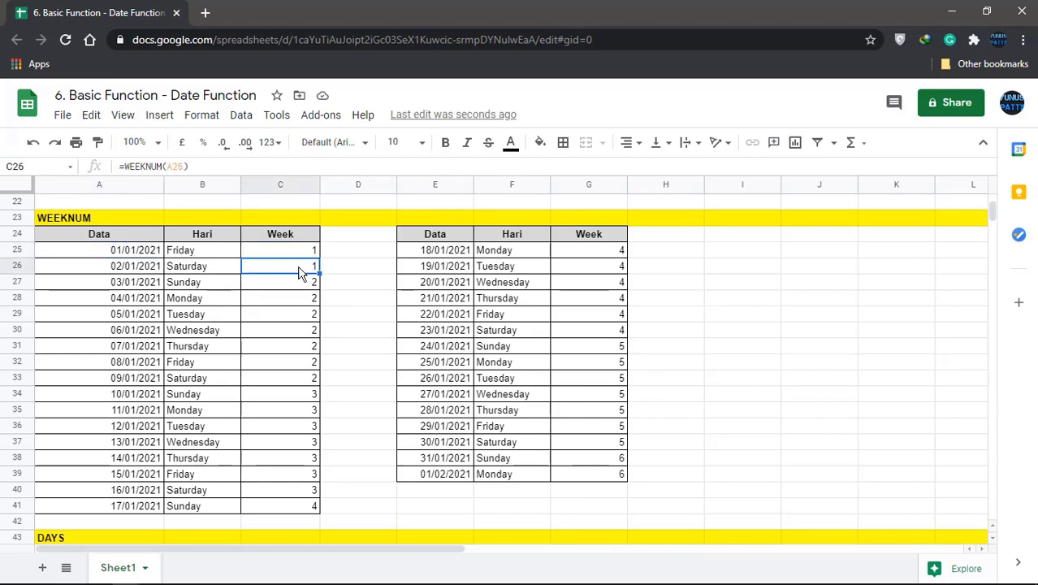
left_click(204, 286)
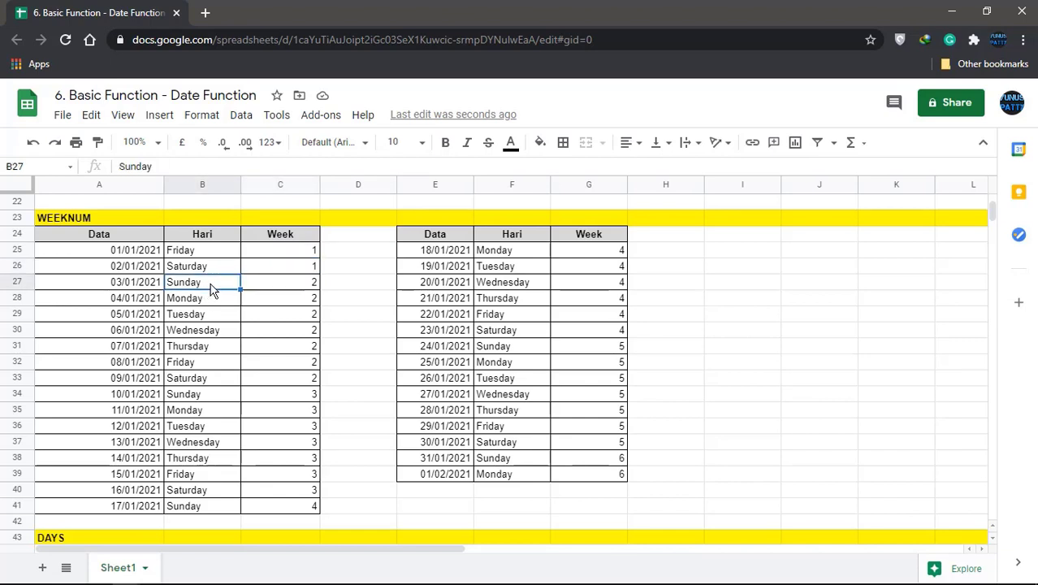
left_click(268, 288)
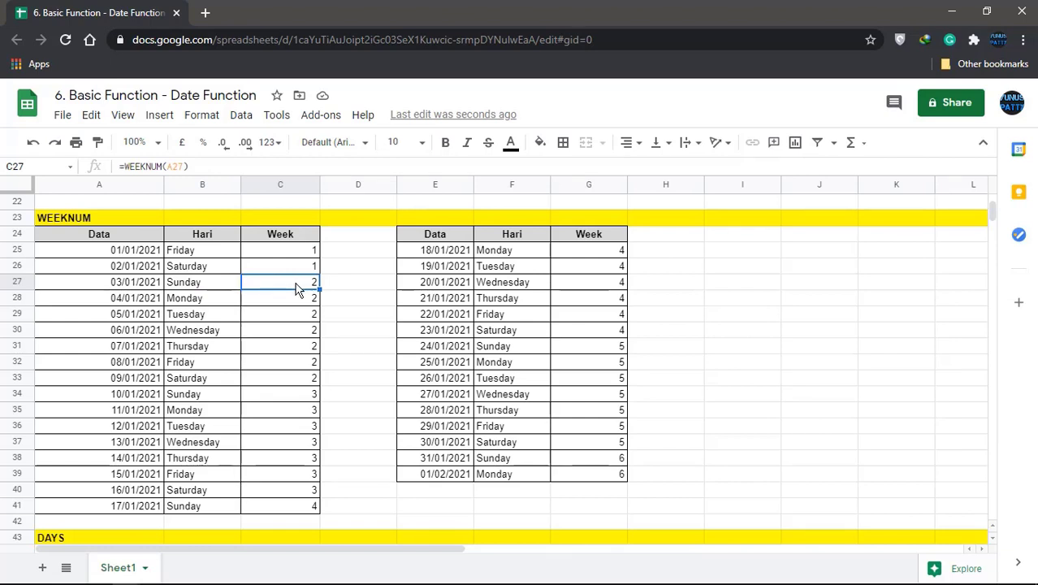
left_click(290, 317)
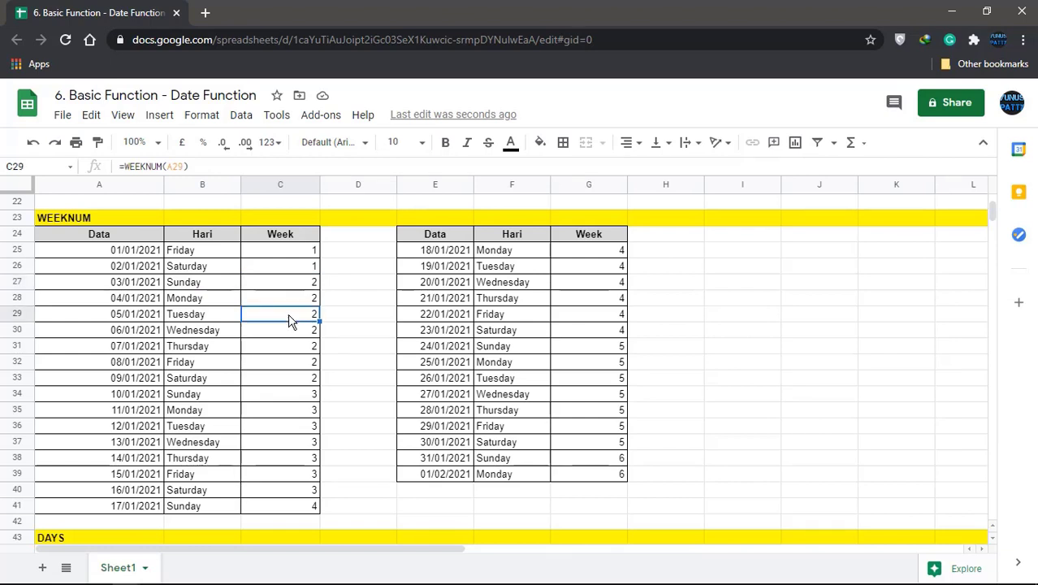
left_click(295, 334)
left_click(290, 357)
left_click(290, 382)
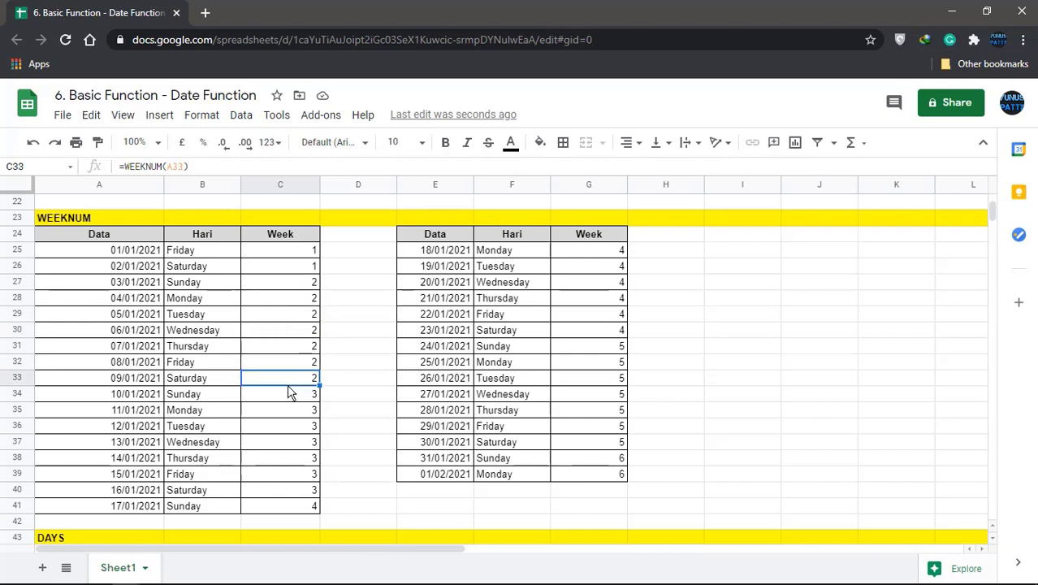
left_click(290, 398)
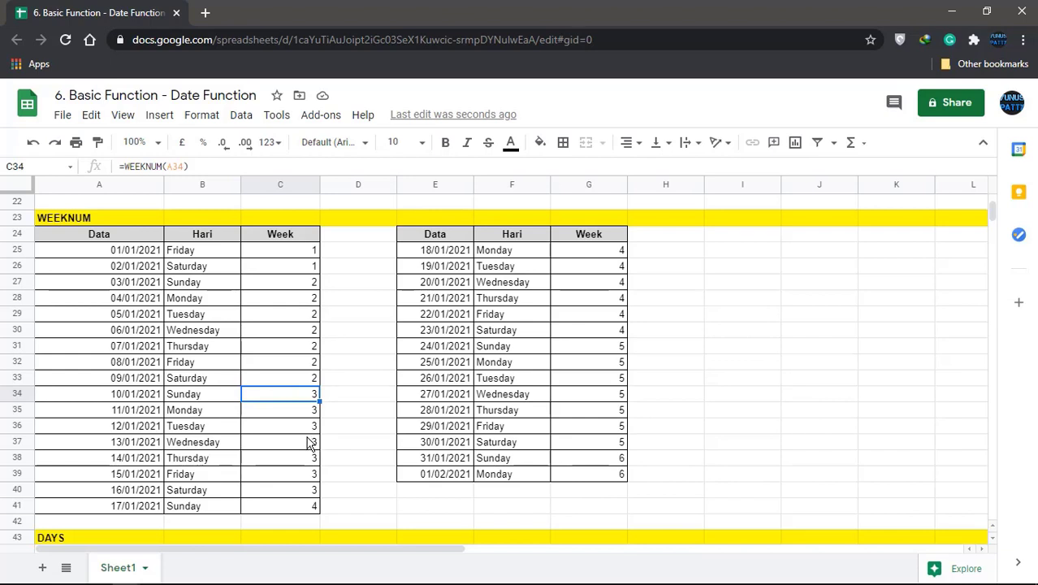
left_click(209, 511)
left_click(286, 509)
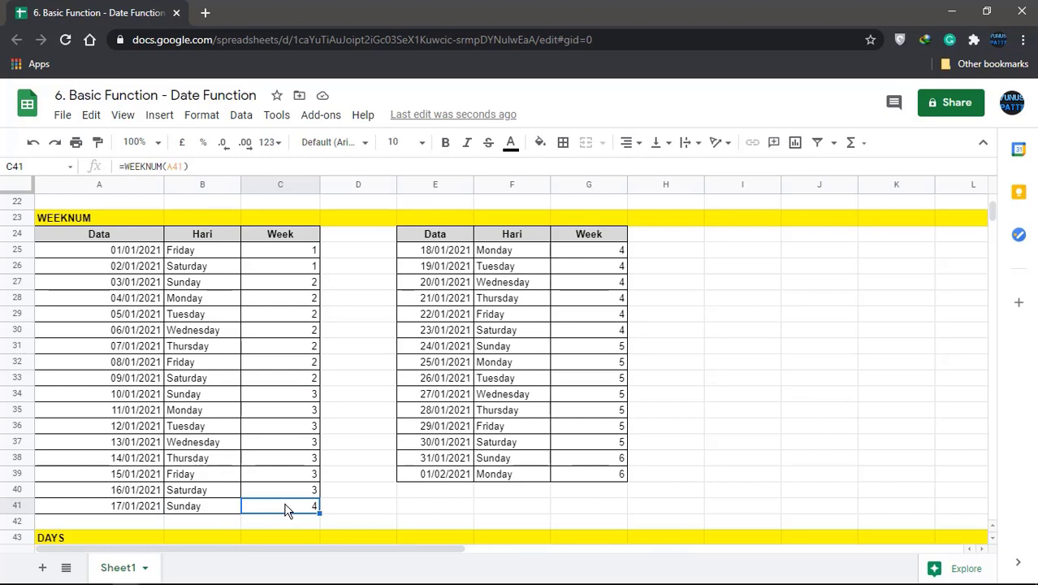
- Check the week numbers in the second table for Sunday 24/01/2021 and Monday 01/02/2021
left_click(528, 349)
left_click(597, 351)
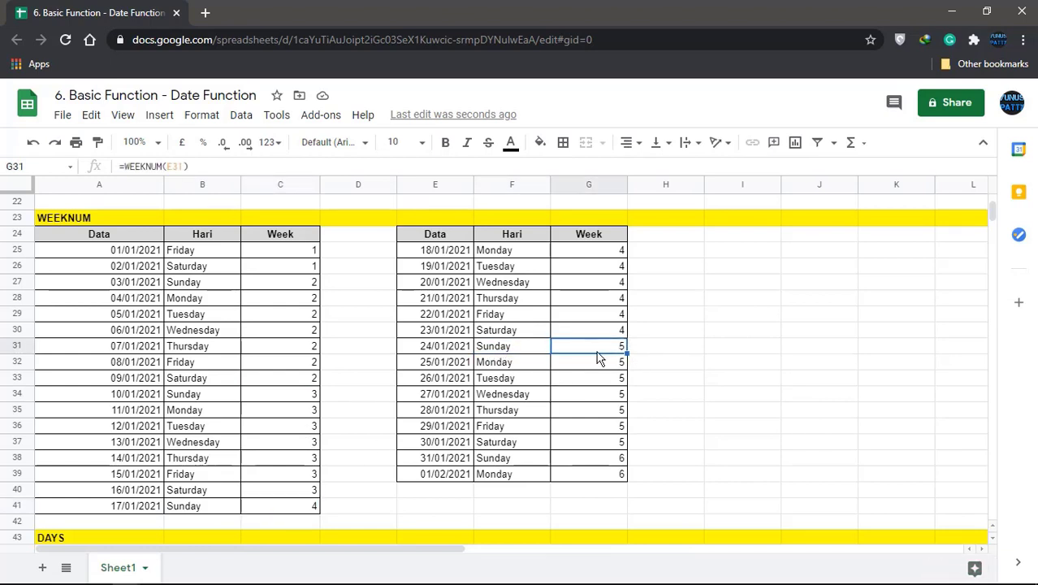
left_click(499, 479)
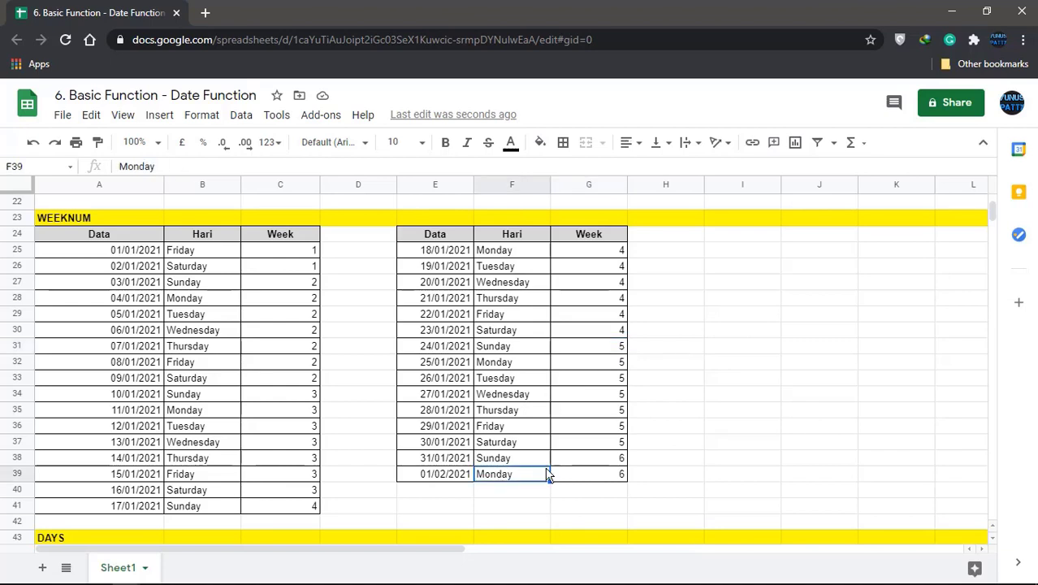
left_click(618, 480)
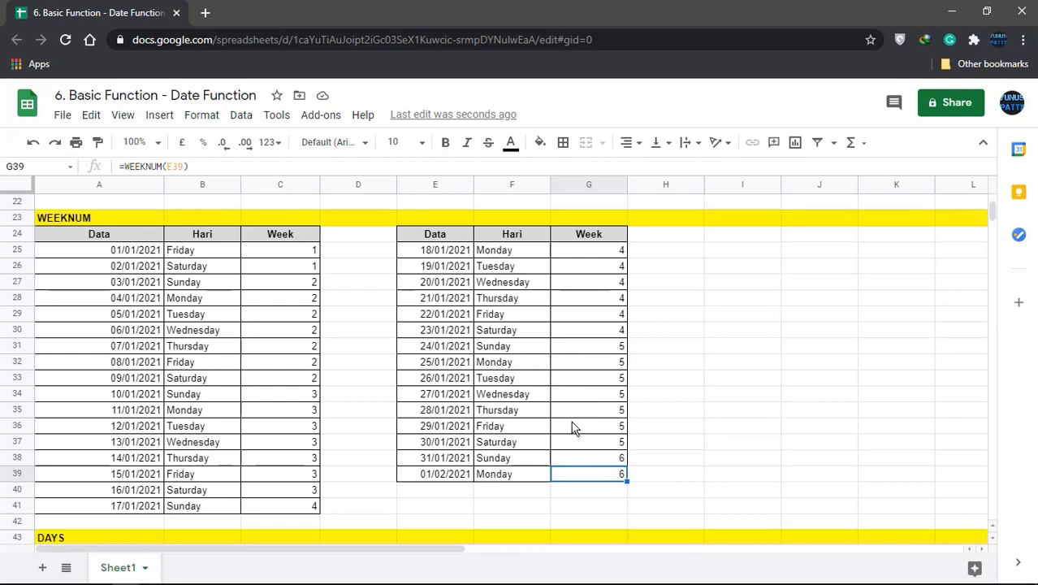
- Extend the date list from E39 into E40 and set the date in E40 to 01/03/2021 with the date picker
scroll(528, 410, "down", 1)
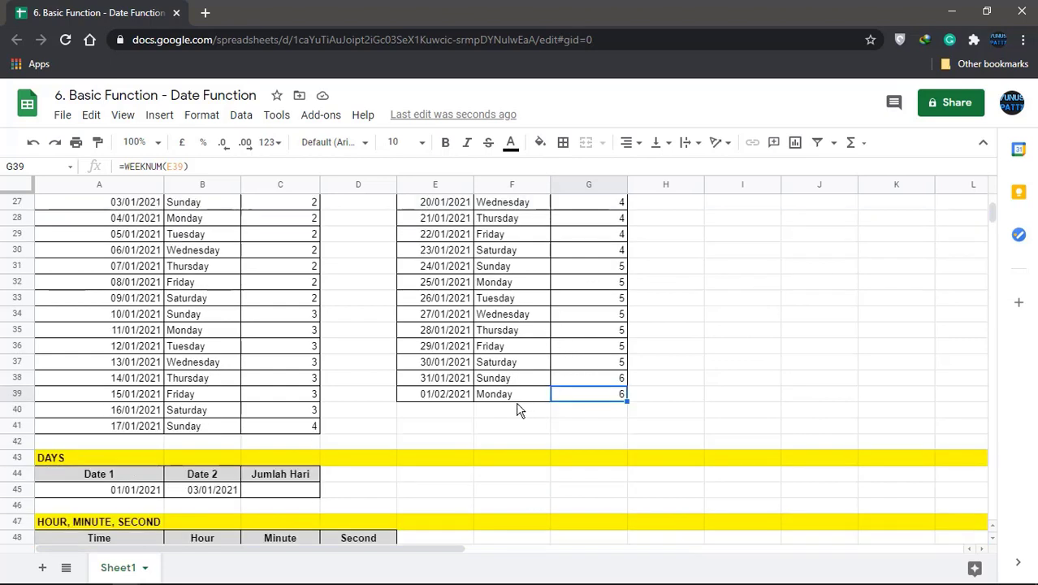
left_click(449, 396)
left_click_drag(472, 407, 456, 416)
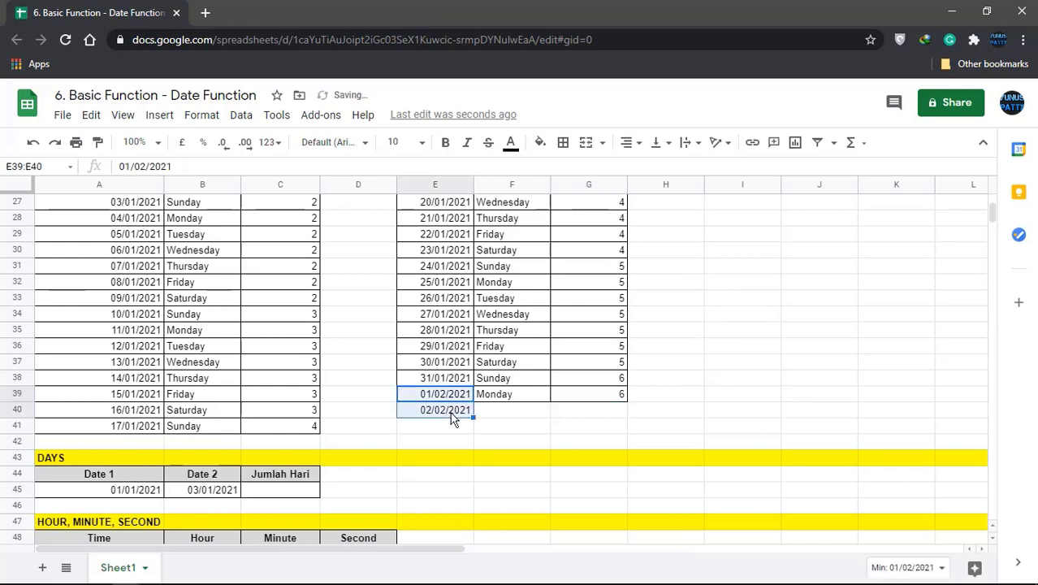
double_click(456, 416)
left_click(489, 436)
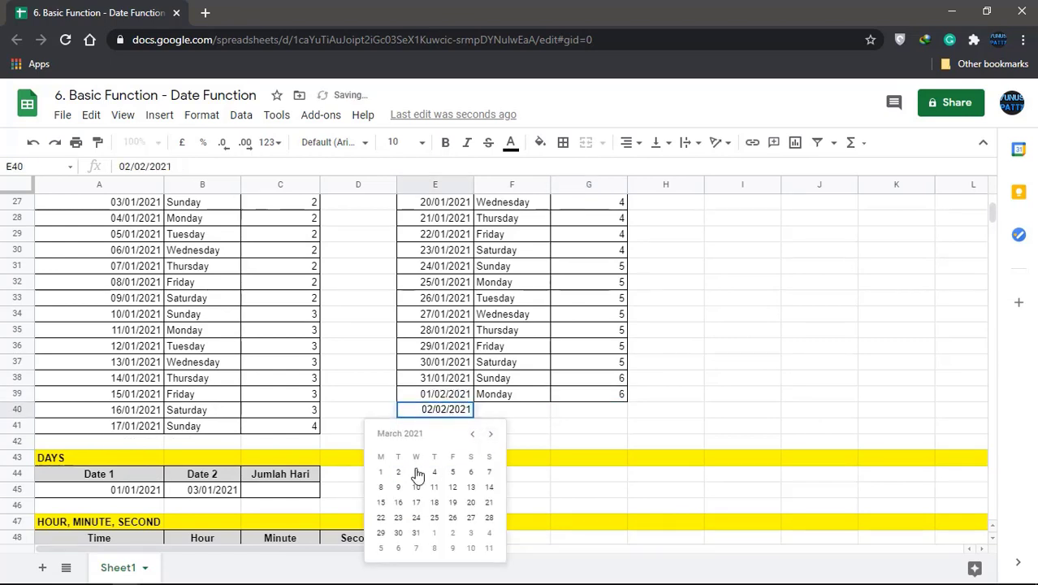
left_click(380, 472)
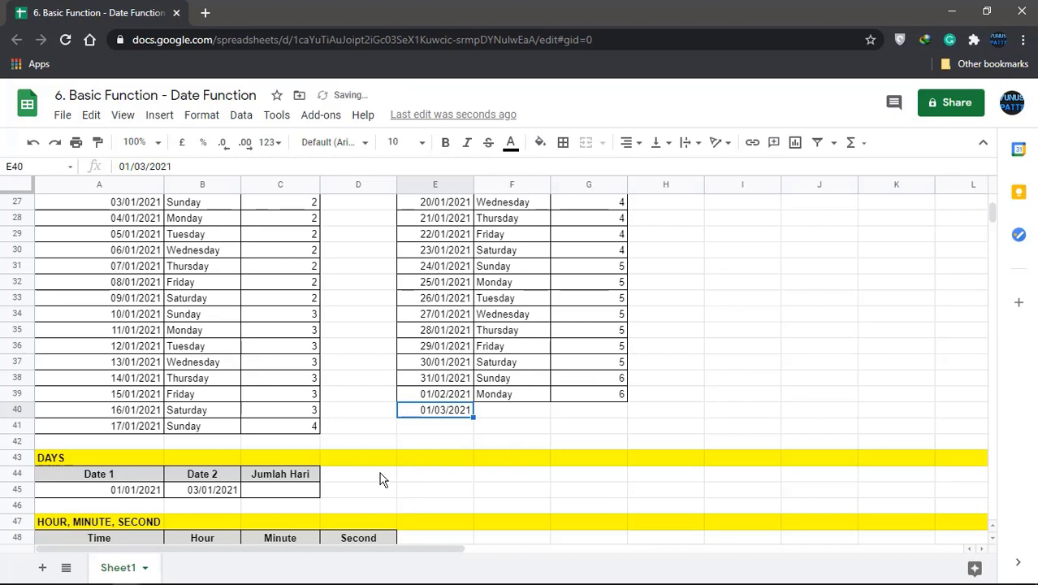
- Fill the WEEKNUM formula from G39 down into G40 and check the week number for the added date
left_click(621, 397)
left_click_drag(625, 400, 598, 415)
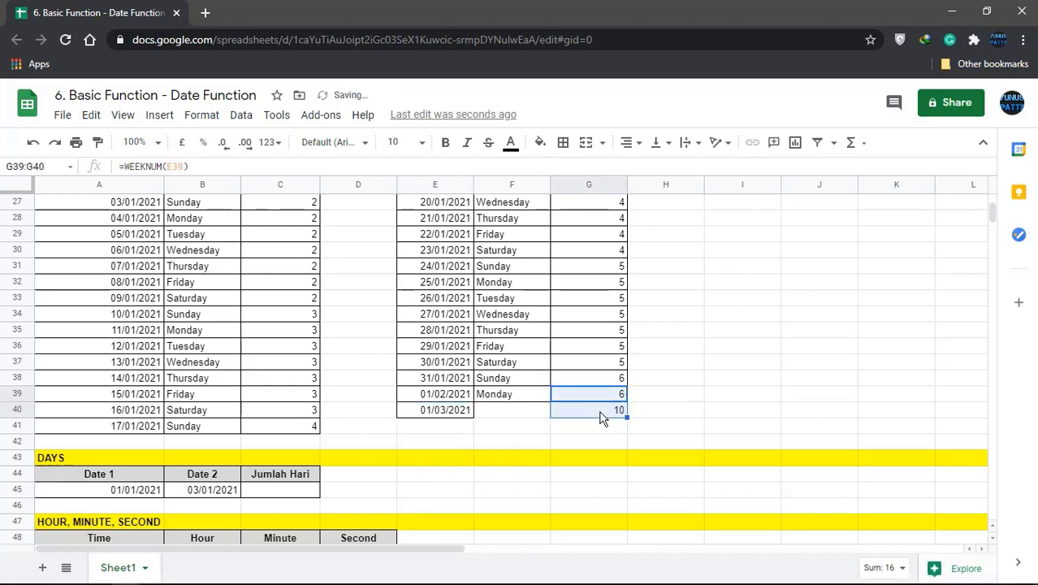
left_click(600, 416)
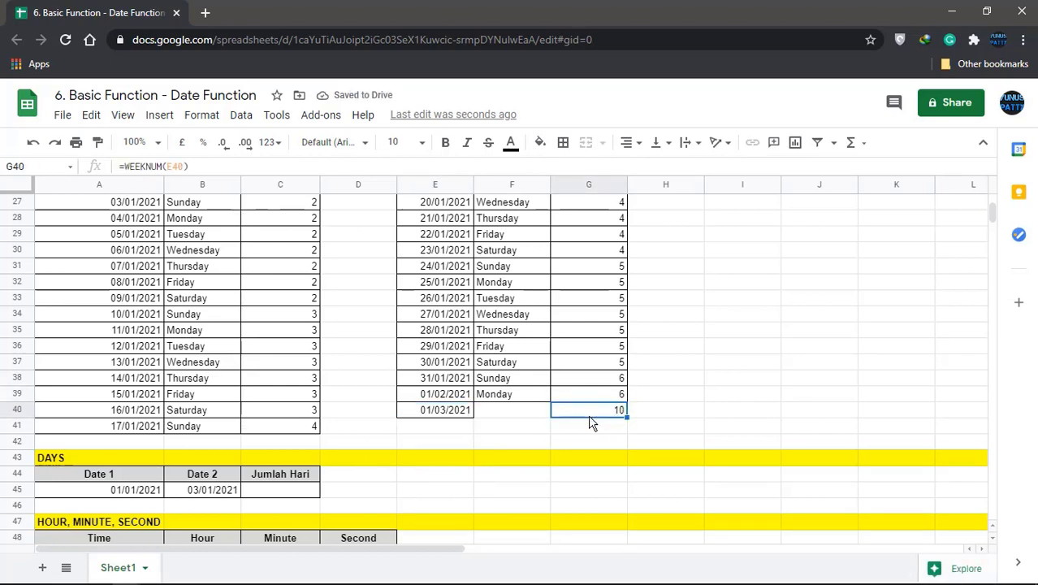
left_click(528, 416)
key("Right")
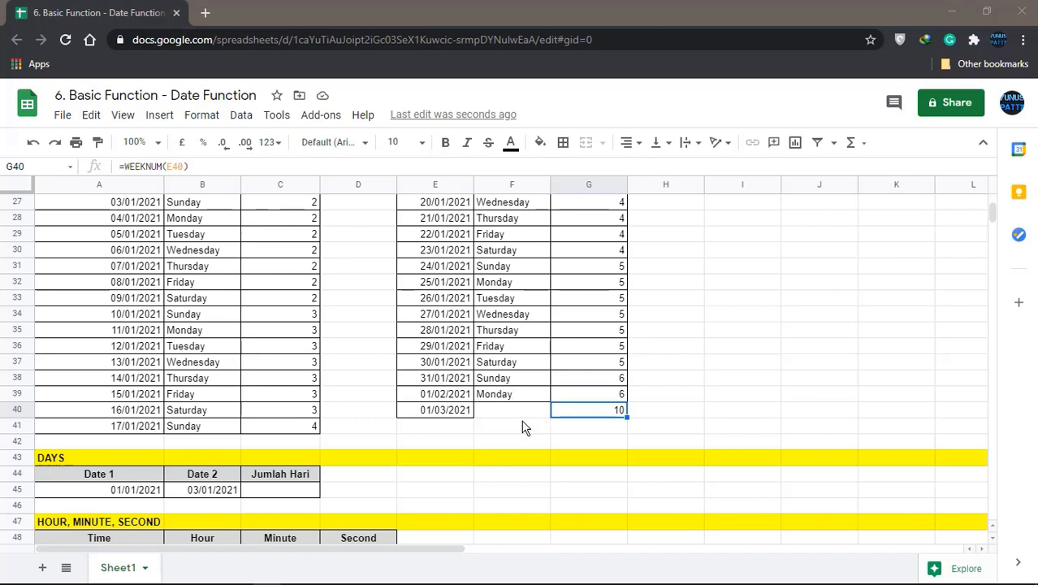
- Change the date in E40 to 31/12/2021 with the date picker and check the recalculated week number in G40
left_click(456, 414)
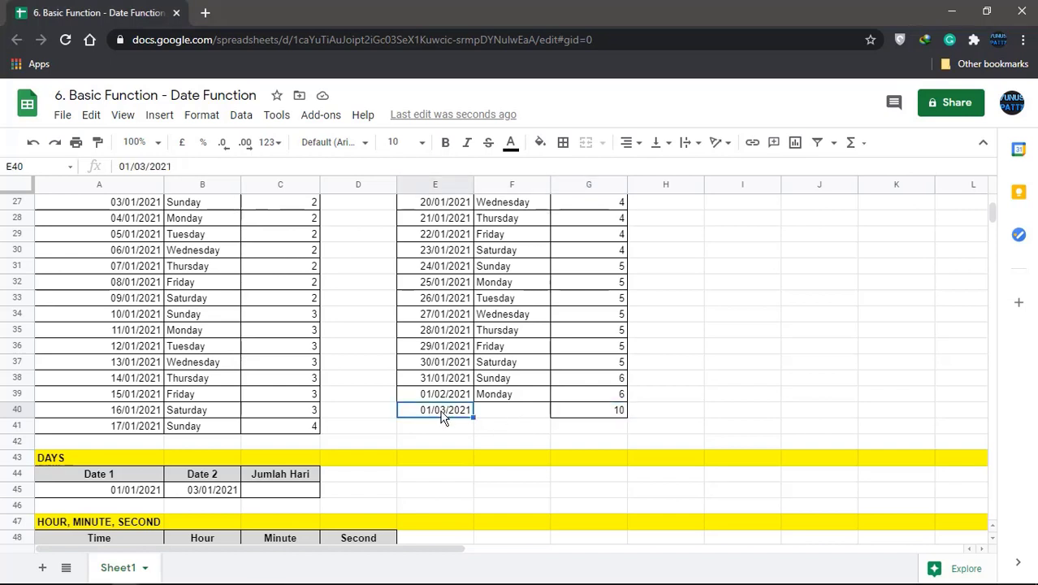
double_click(444, 414)
double_click(492, 436)
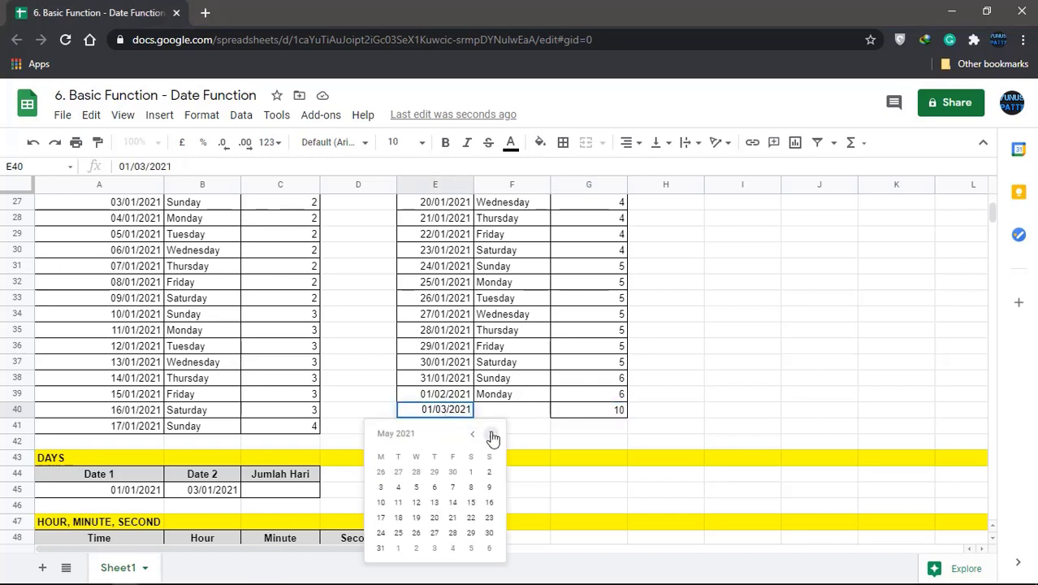
triple_click(492, 436)
triple_click(493, 436)
left_click(492, 436)
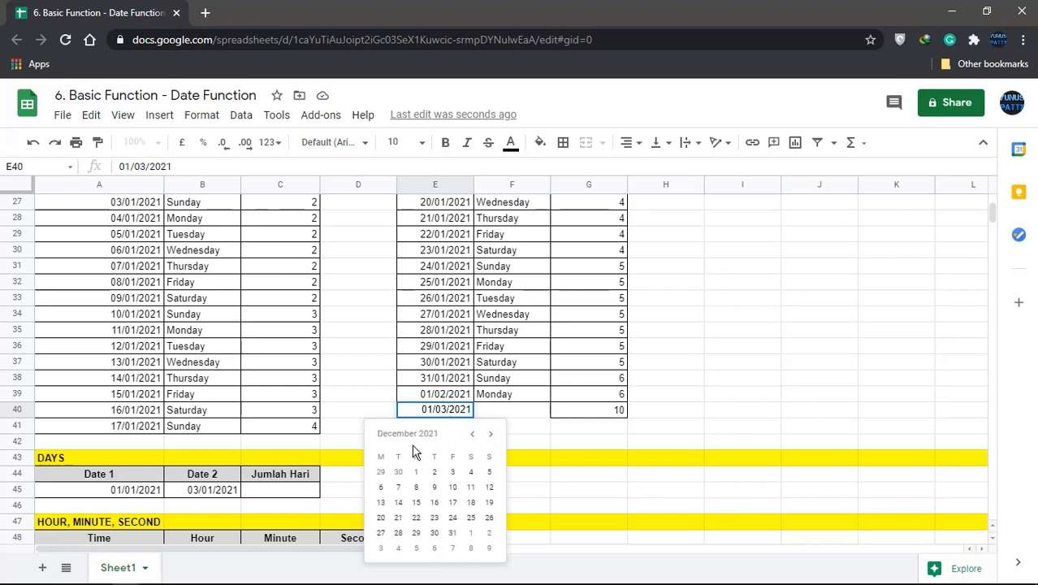
left_click(453, 534)
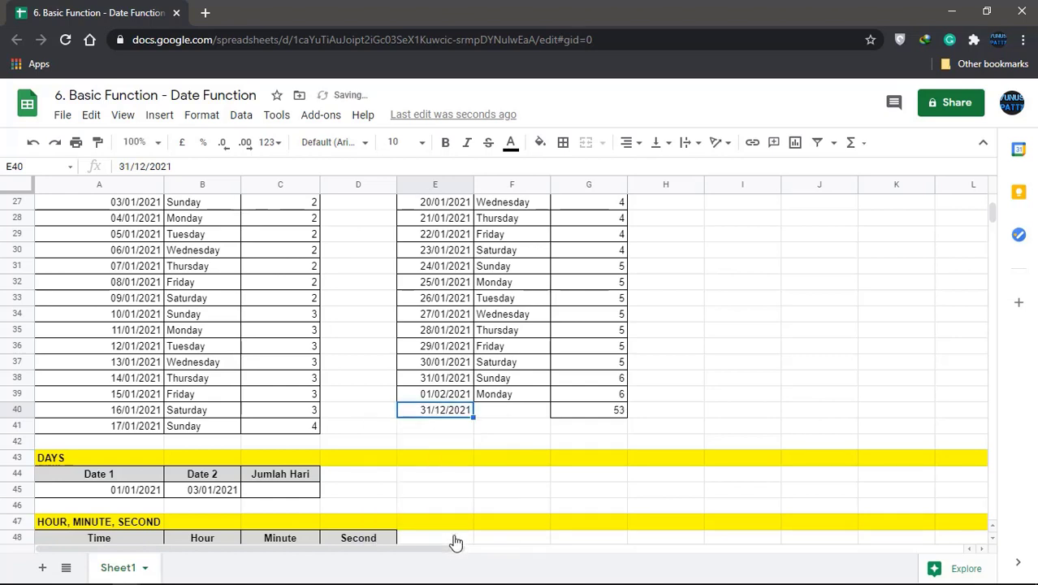
left_click(617, 415)
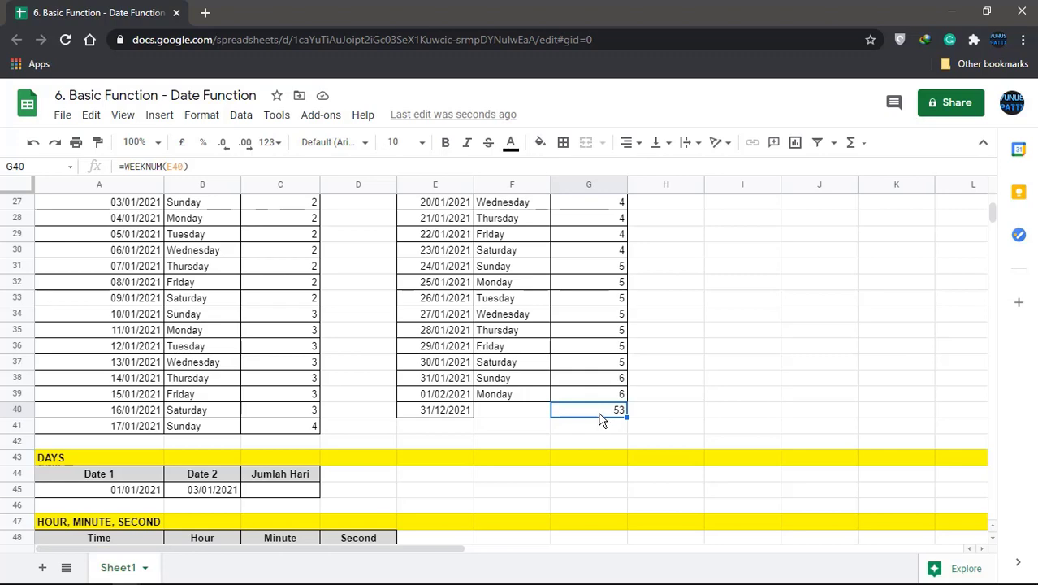
- Compare the WEEKNUM formula in C25 with the WEEKDAY formula in C15
scroll(598, 417, "up", 2)
left_click(296, 253)
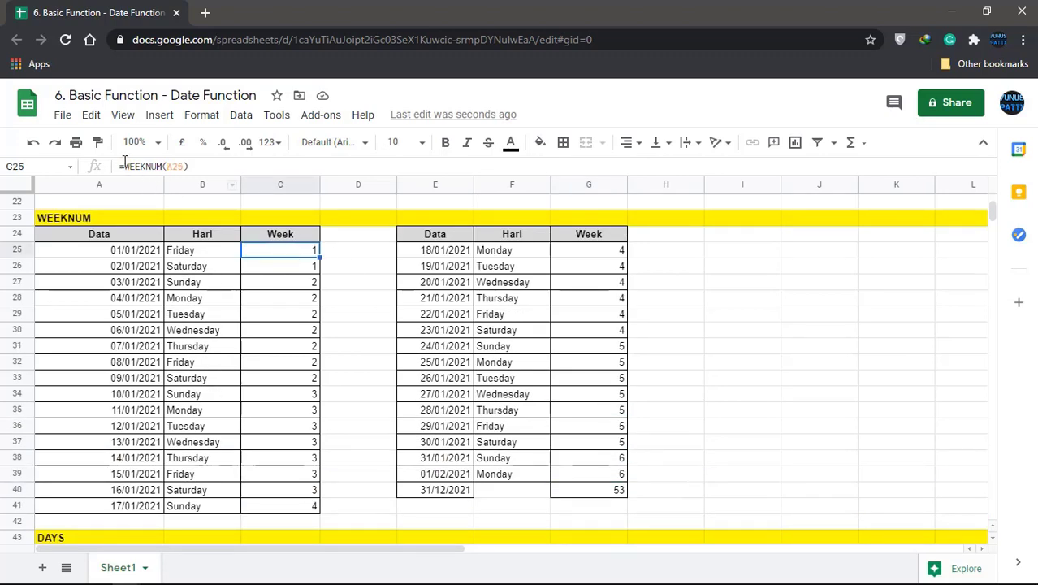
scroll(489, 362, "up", 4)
left_click(280, 260)
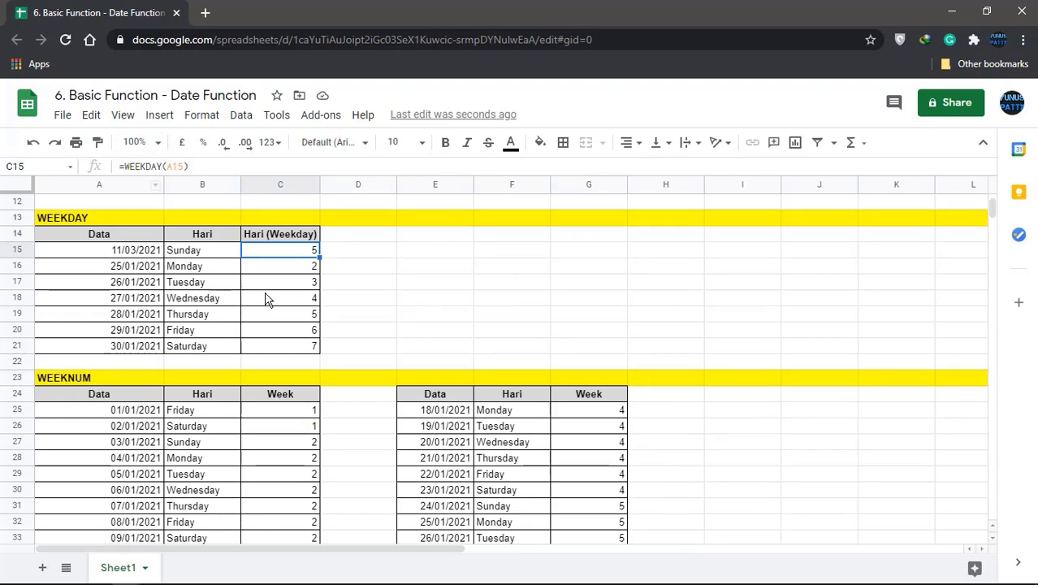
- Review Date 1 in A45 and Date 2 in B45 of the DAYS section
scroll(571, 459, "down", 2)
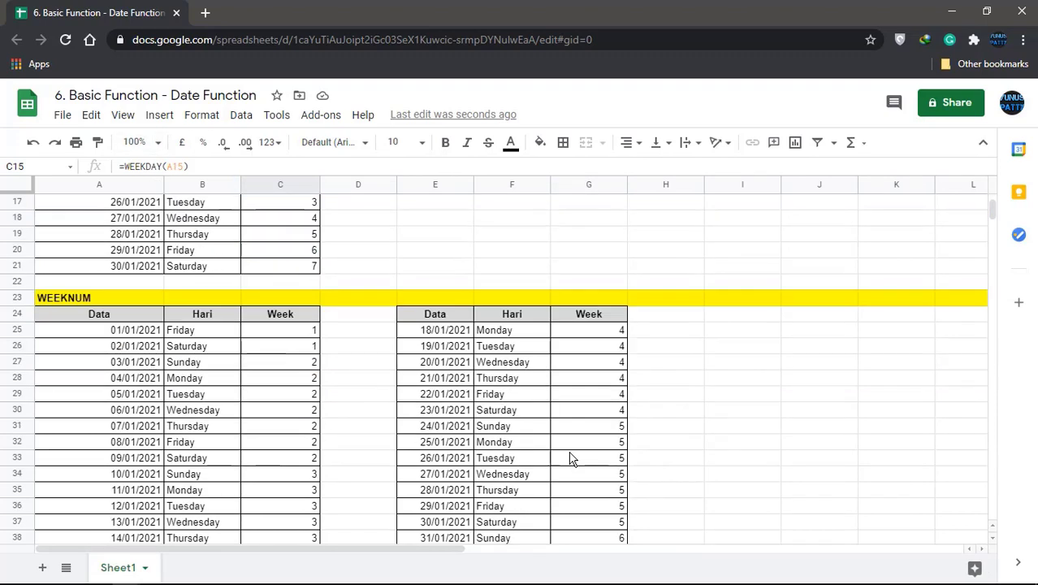
scroll(571, 459, "down", 5)
left_click(400, 416)
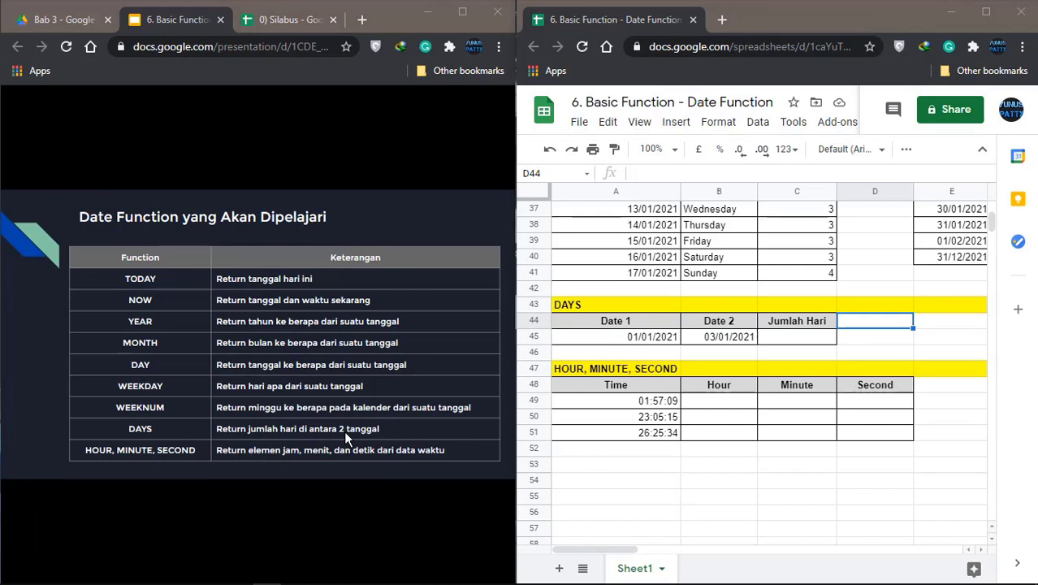
left_click(697, 339)
left_click(634, 345)
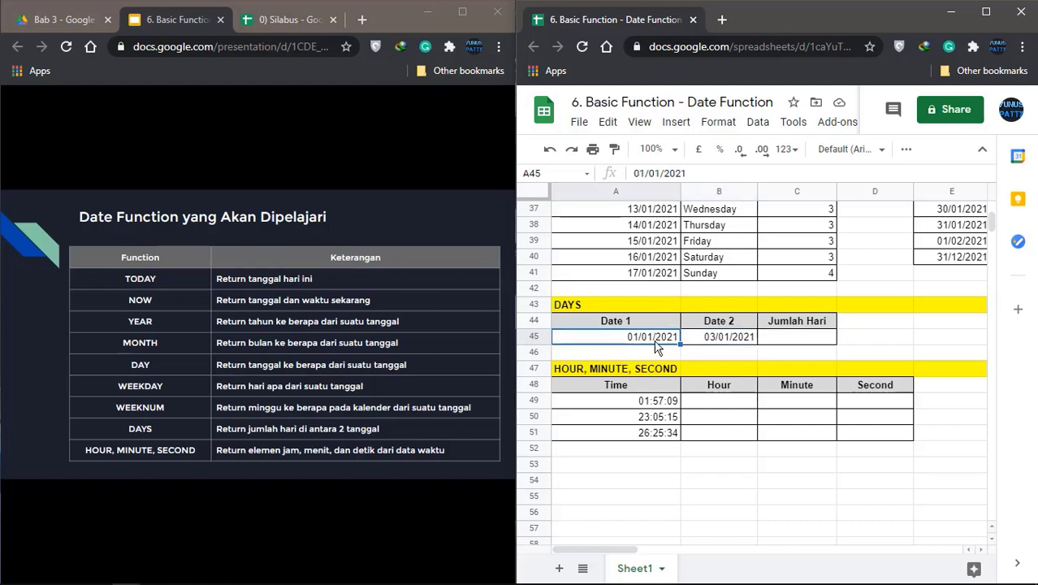
left_click(719, 343)
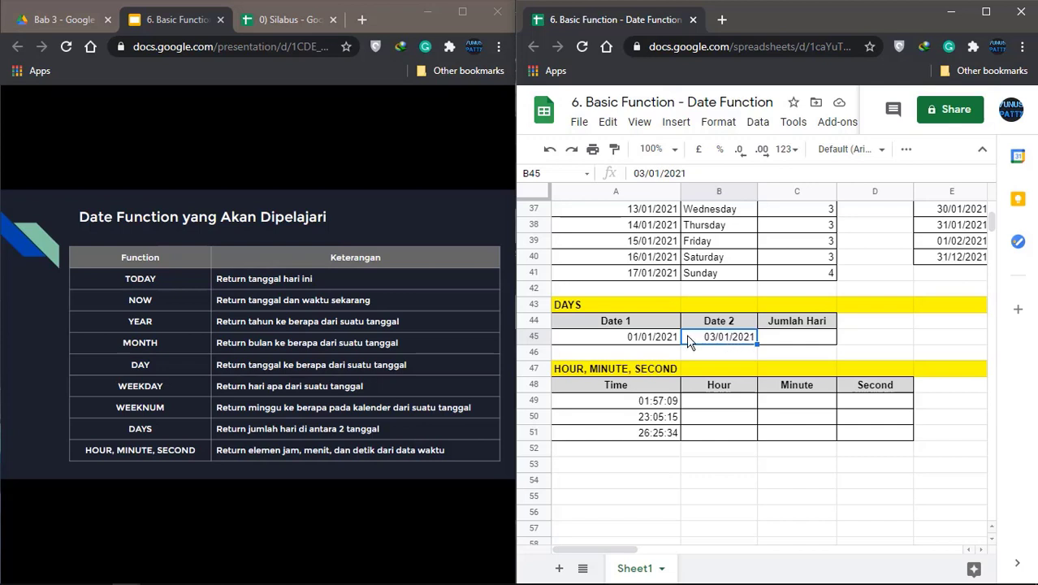
left_click(653, 341)
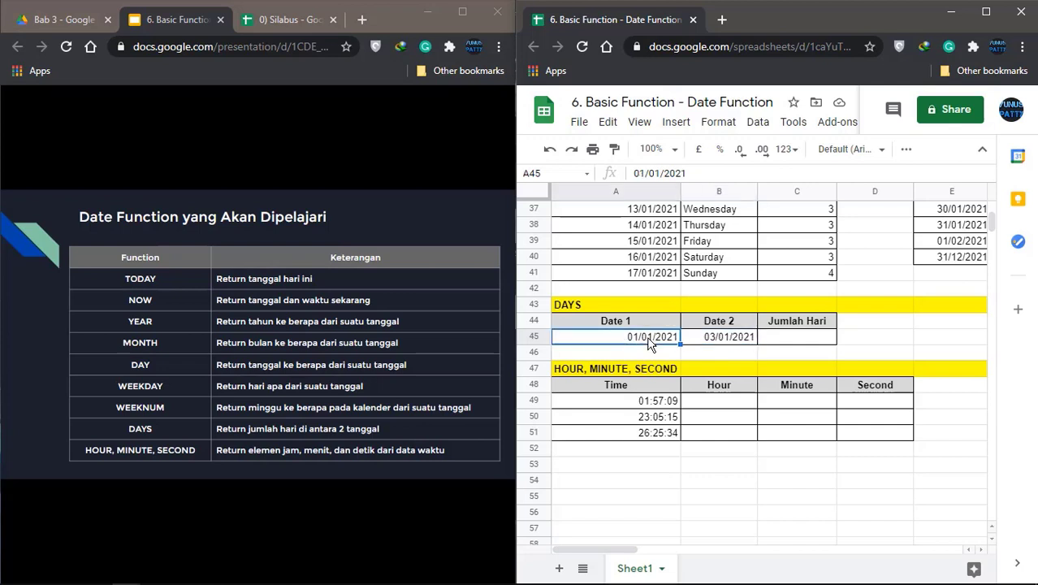
left_click(719, 341)
- Enter =DAYS(B45,A45) in C45 to count the days between the two dates
left_click(803, 348)
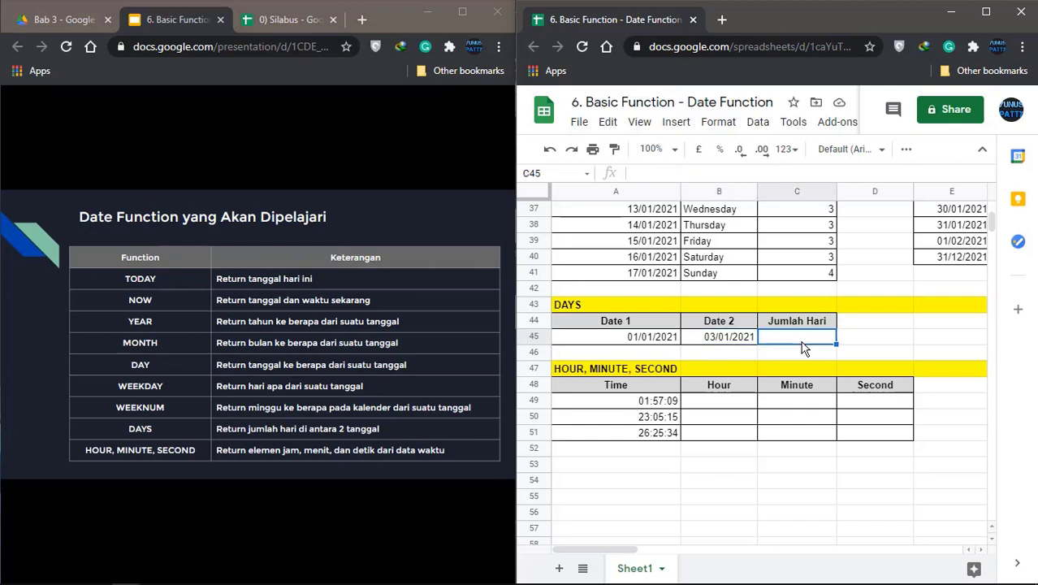
type("=DAYS")
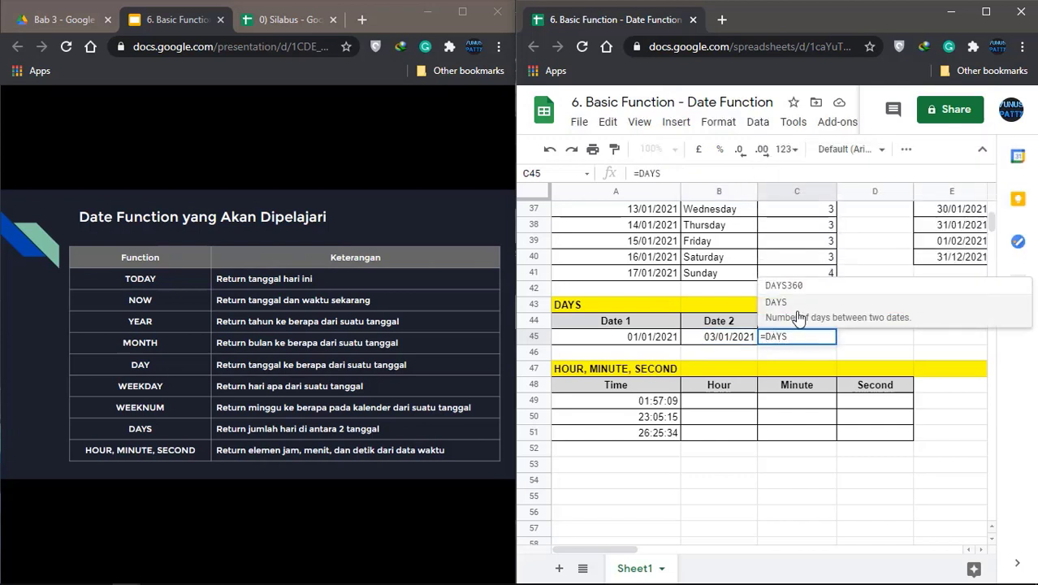
left_click(798, 315)
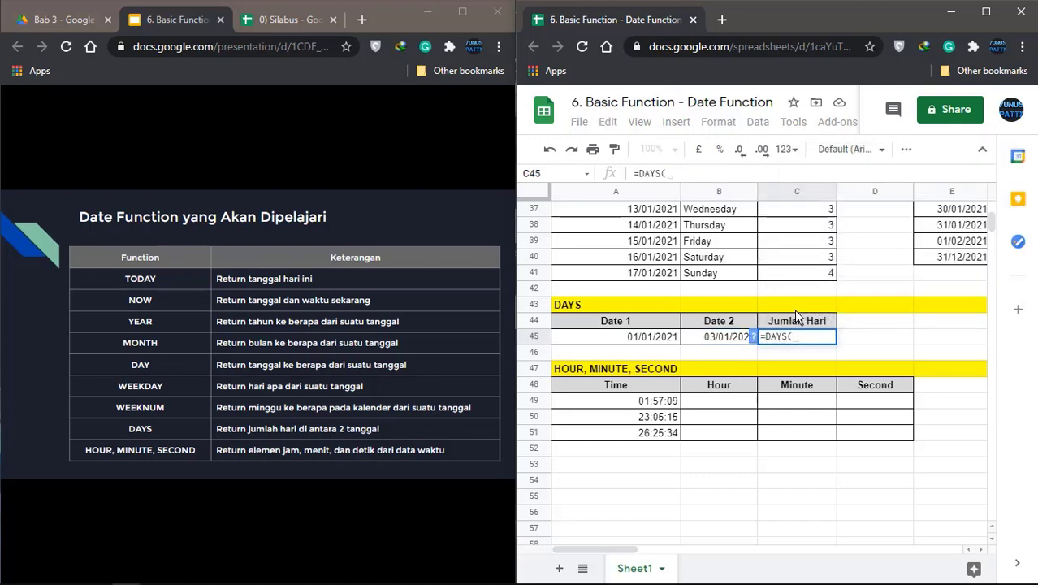
left_click(721, 336)
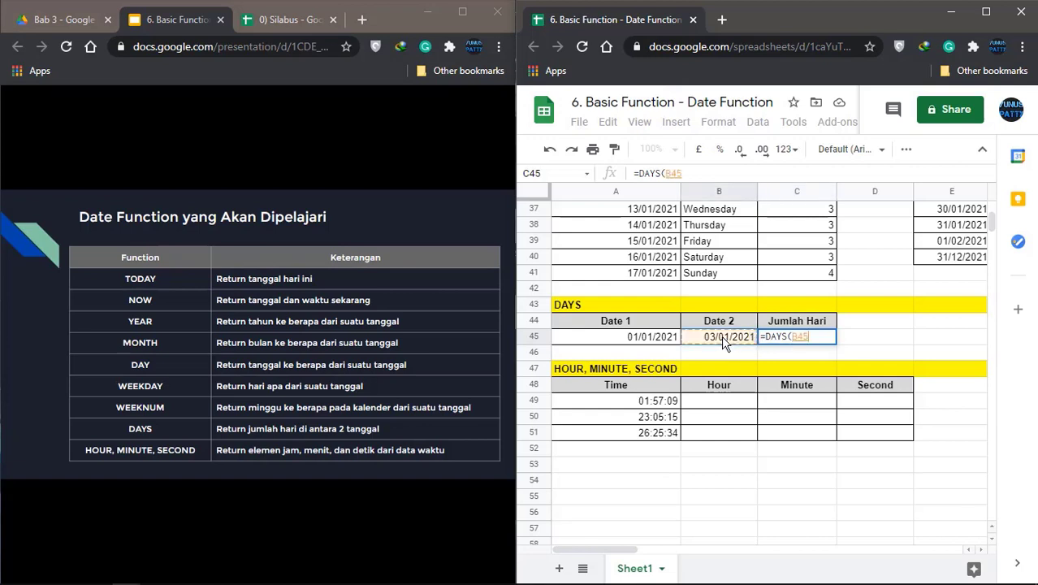
type(",")
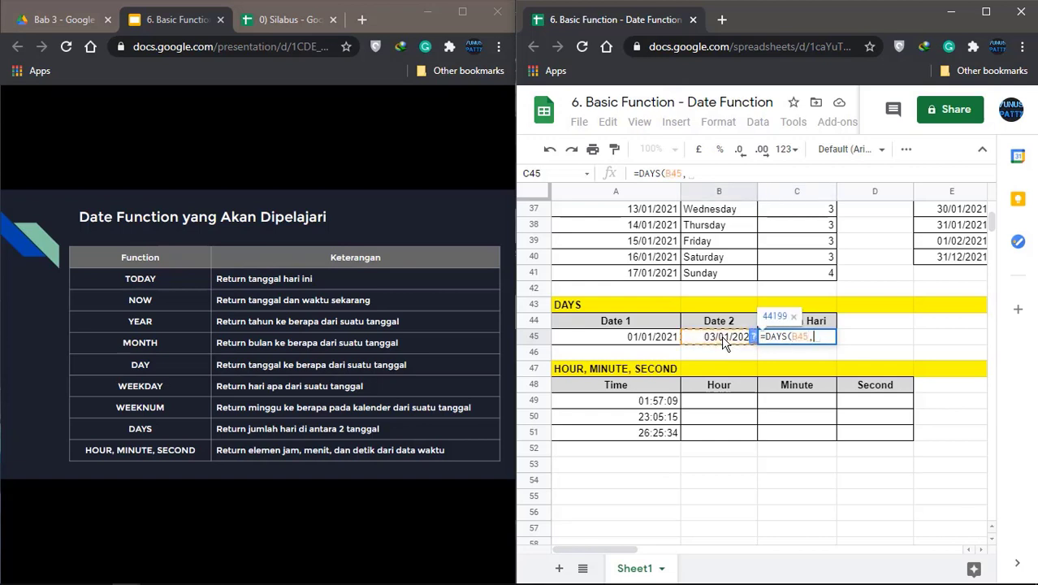
left_click(652, 338)
type(")")
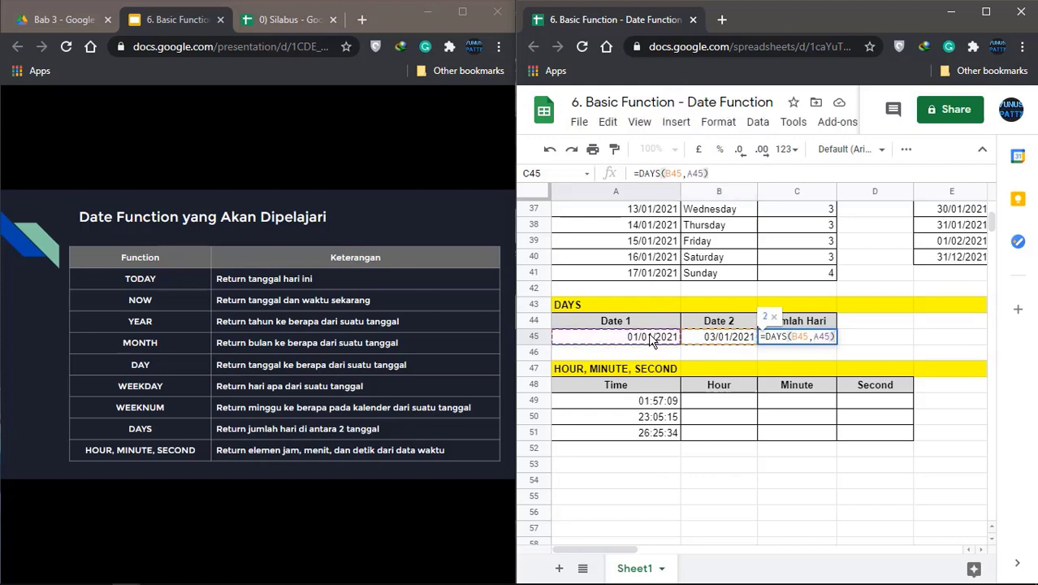
key("Return")
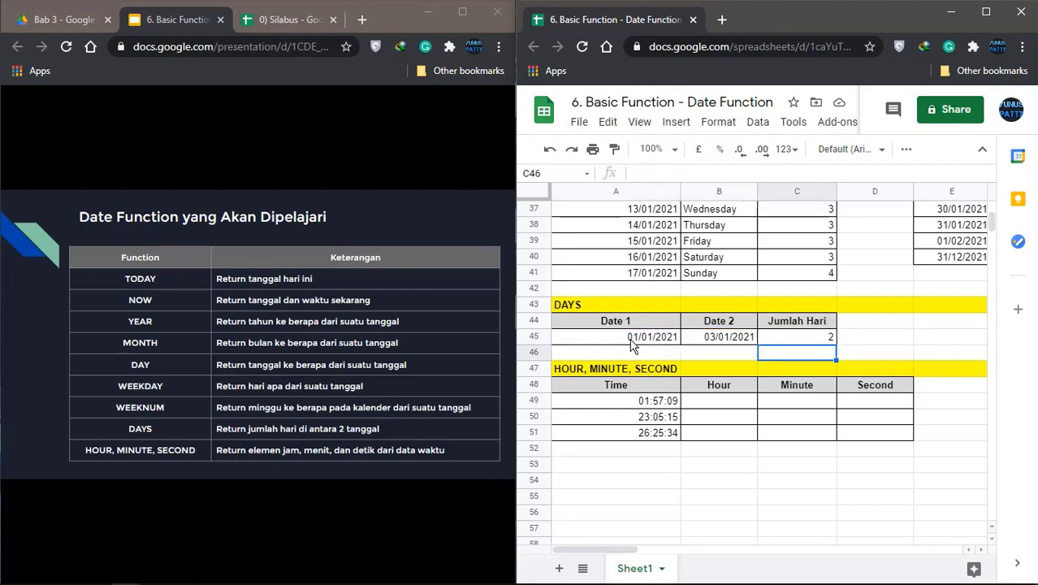
- Change Date 2 in B45 to 29/05/2021 with the date picker and check the recalculated day count in C45
left_click(631, 339)
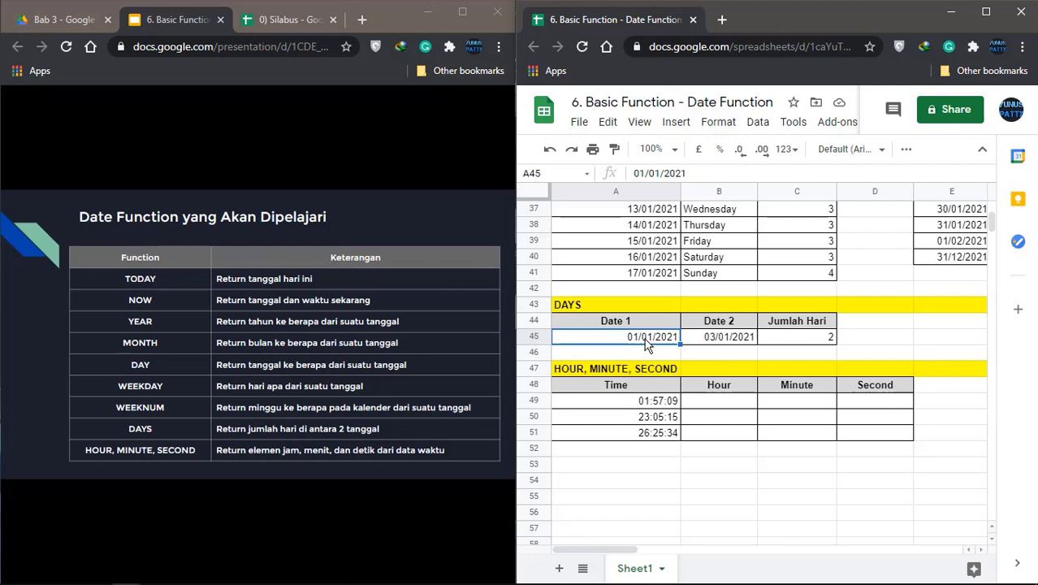
double_click(725, 337)
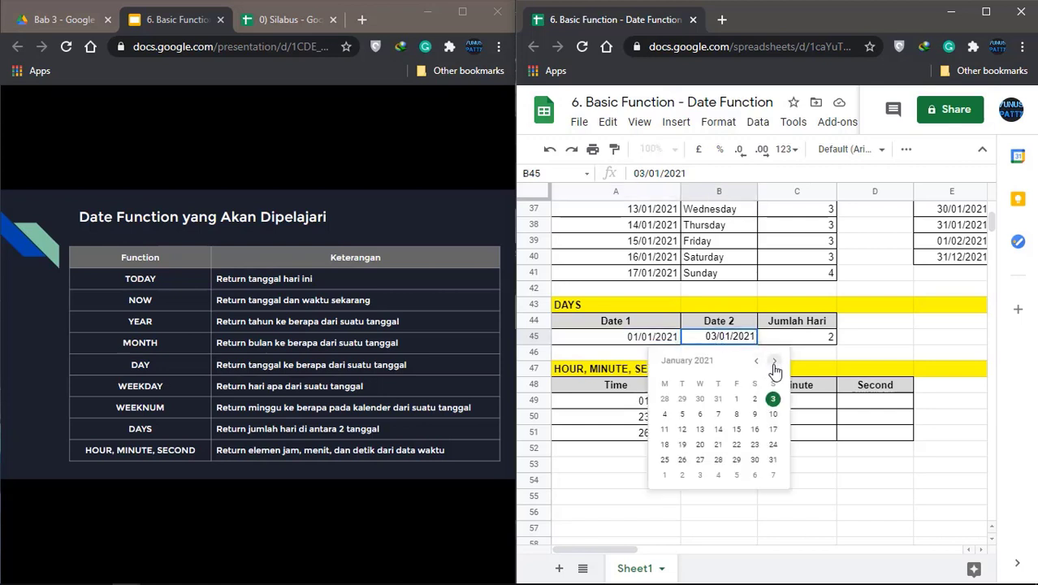
left_click(775, 362)
left_click(775, 362)
left_click(775, 363)
left_click(775, 363)
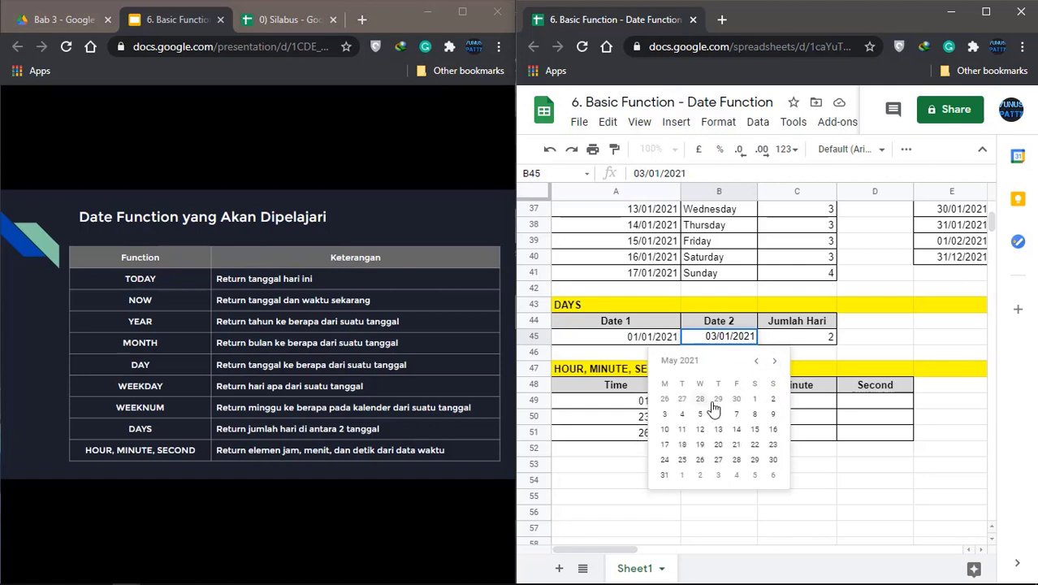
left_click(756, 461)
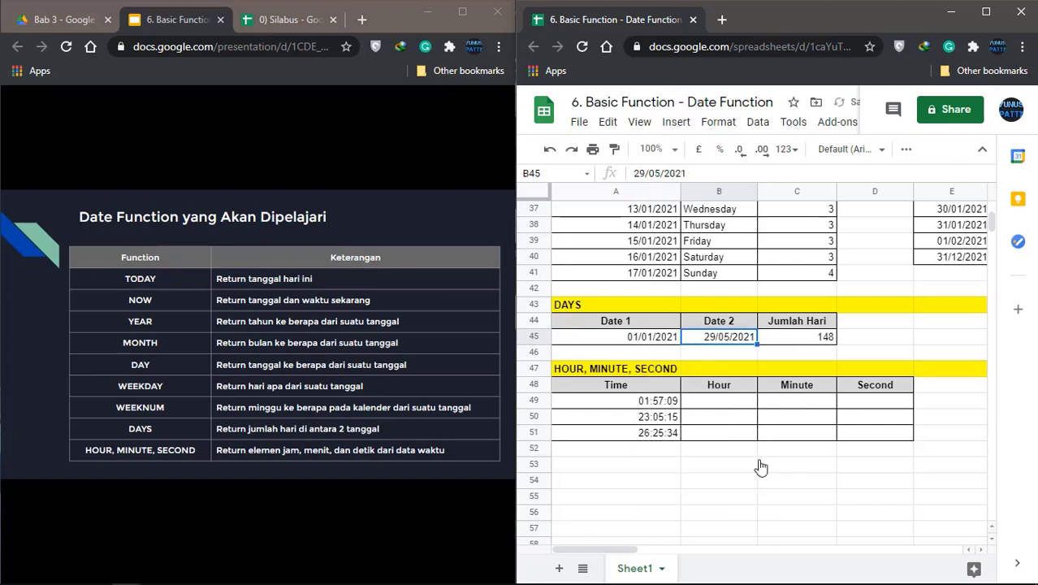
left_click(781, 340)
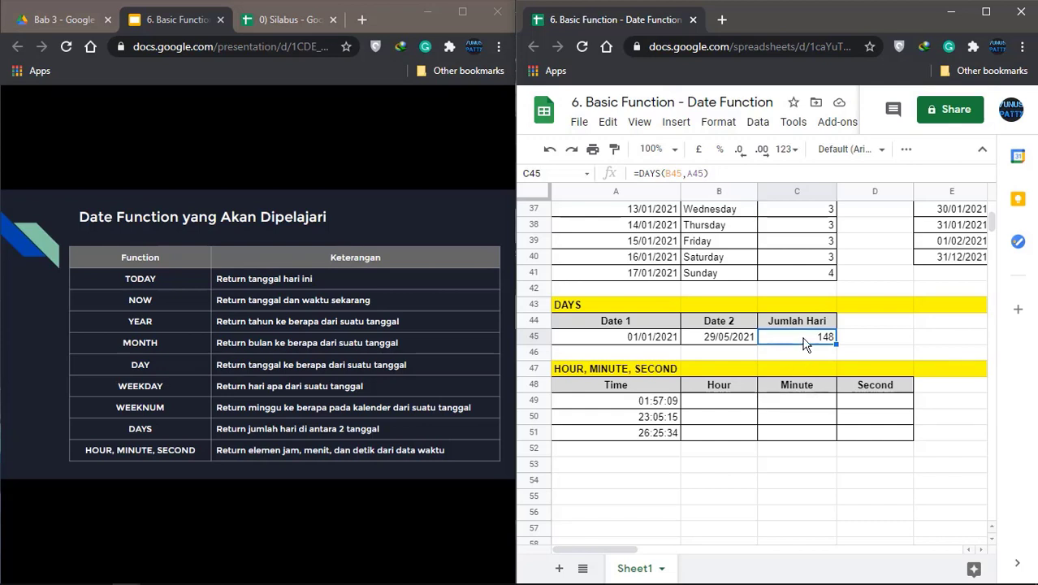
- Enter the subtraction formula =B45-A45 in D45 as an alternative to the DAYS function
left_click(853, 344)
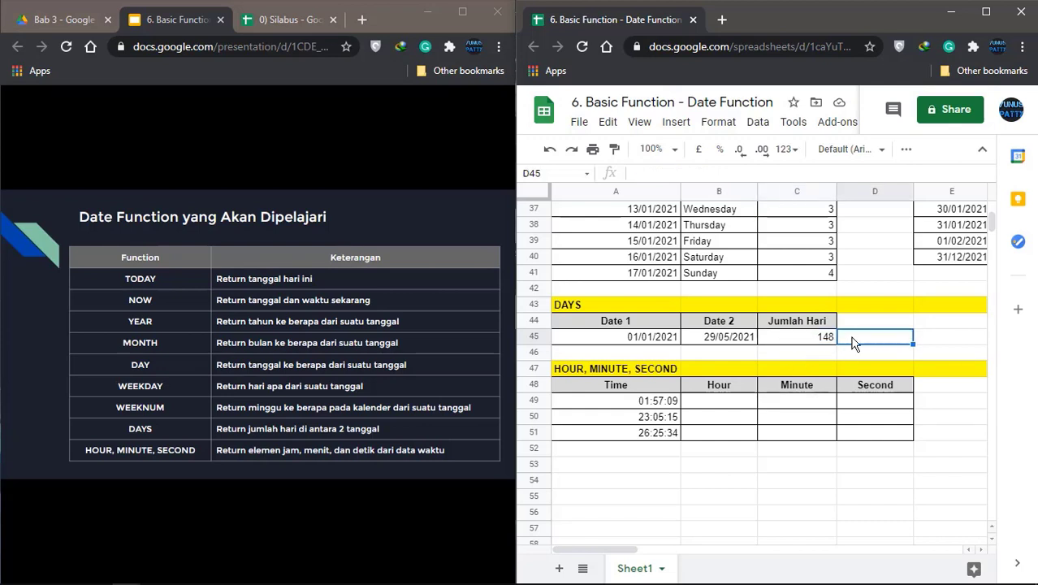
type("=")
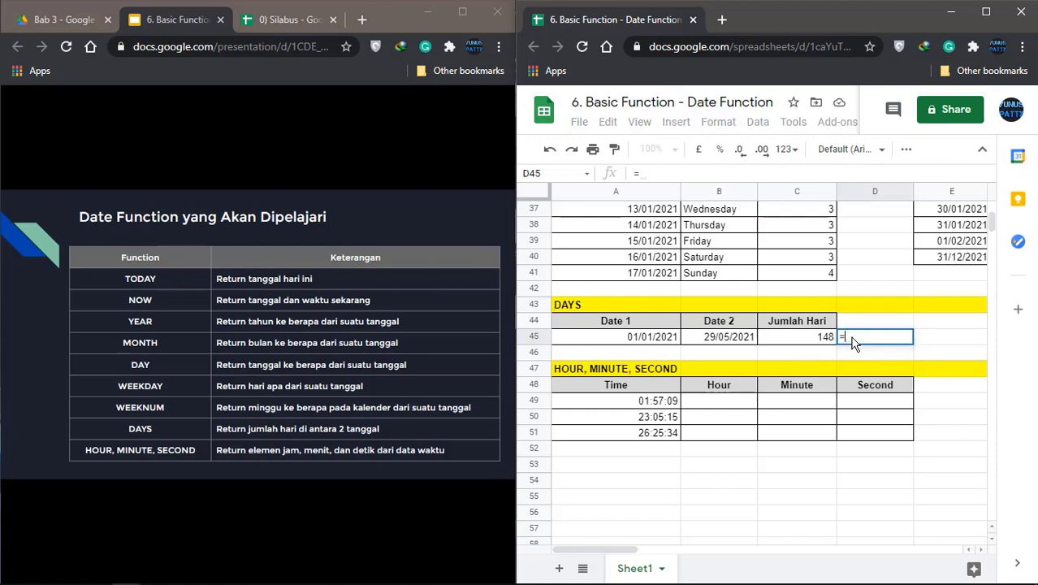
left_click(730, 338)
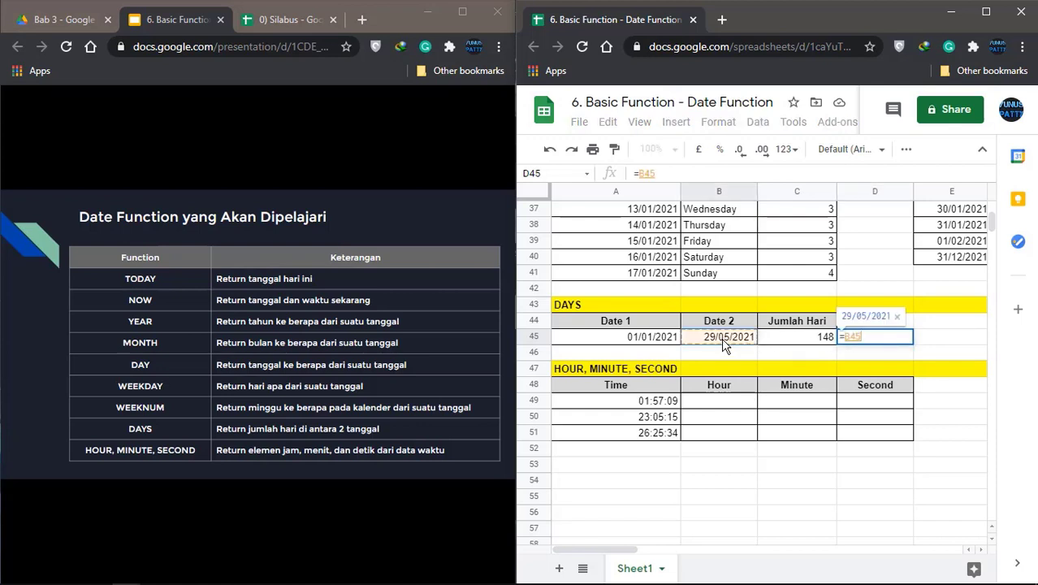
type("-")
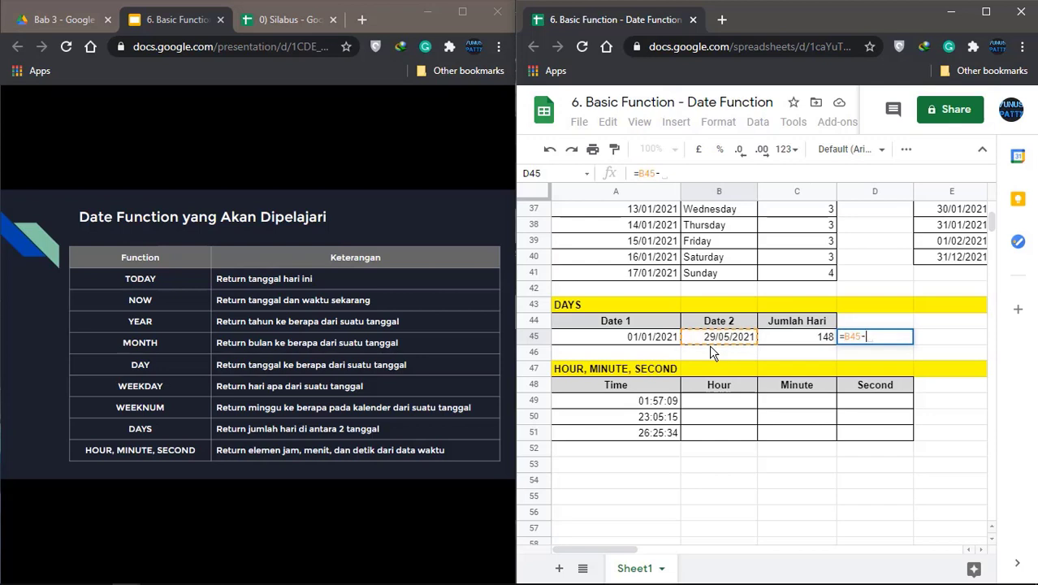
left_click(652, 339)
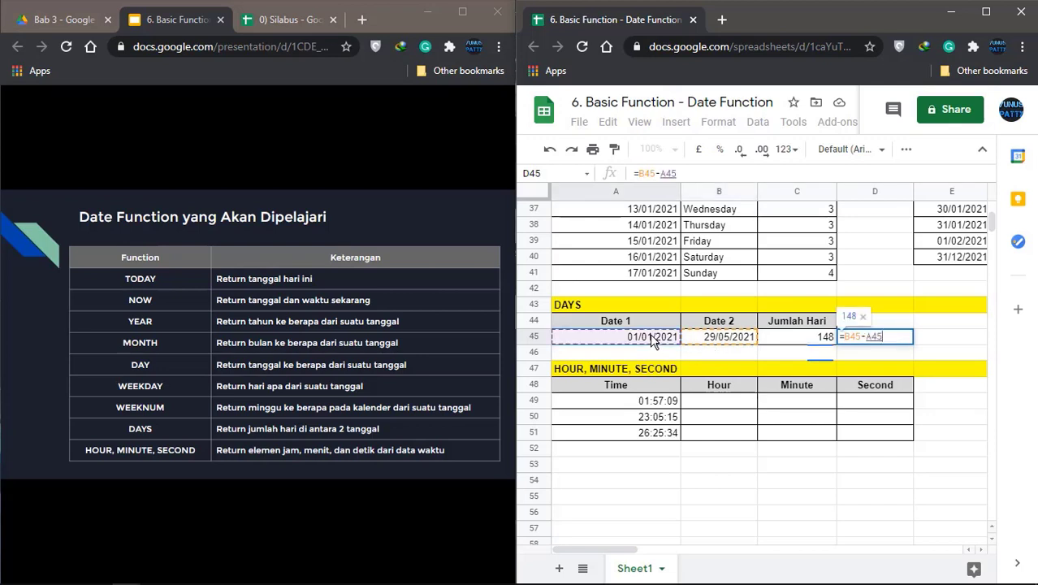
key("Return")
- Compare the DAYS result in C45 with the plain subtraction result in D45
left_click(825, 342)
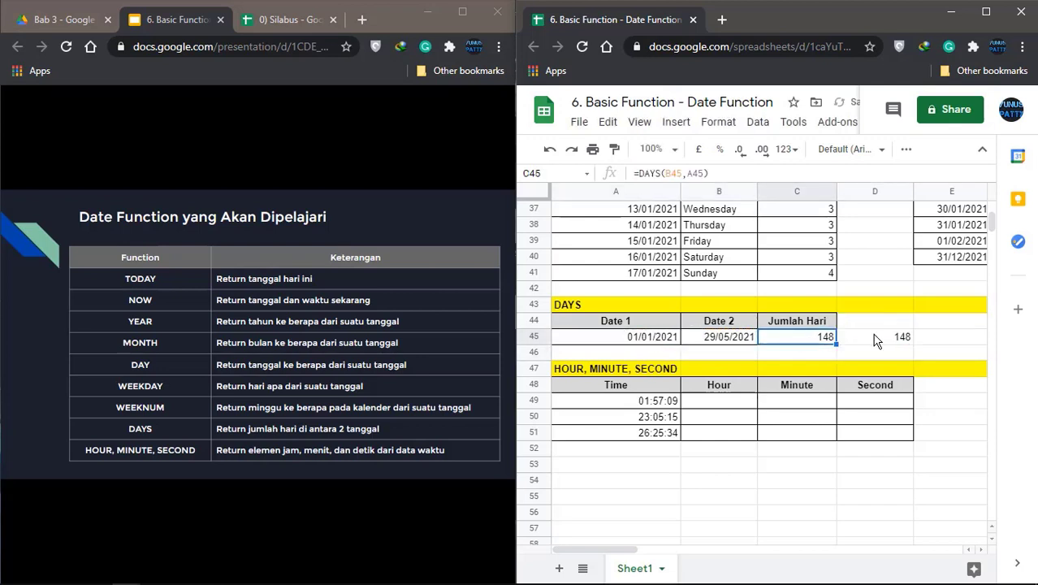
left_click(875, 339)
left_click(826, 343)
left_click(868, 346)
left_click(830, 356)
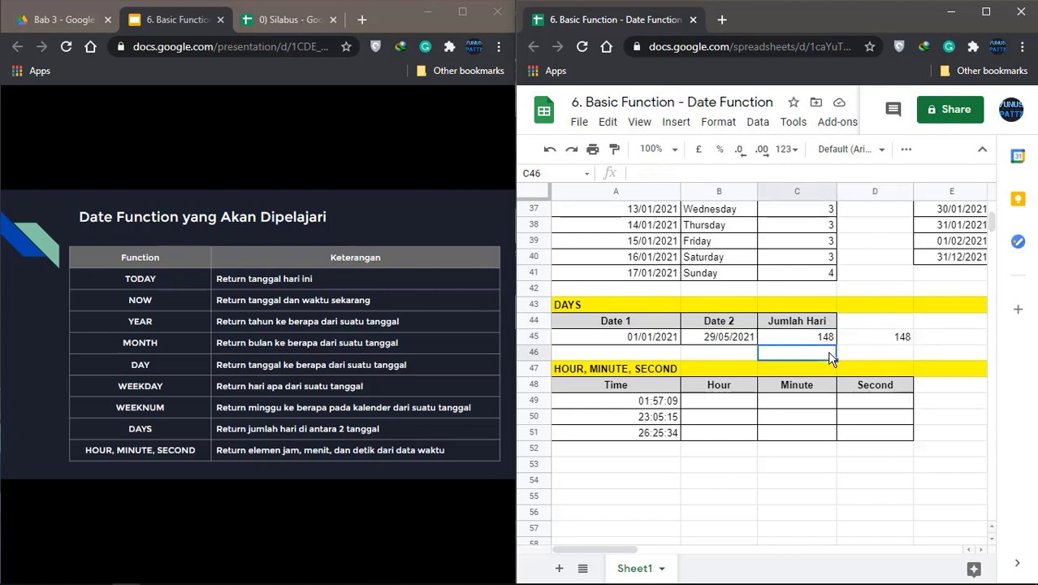
left_click(827, 342)
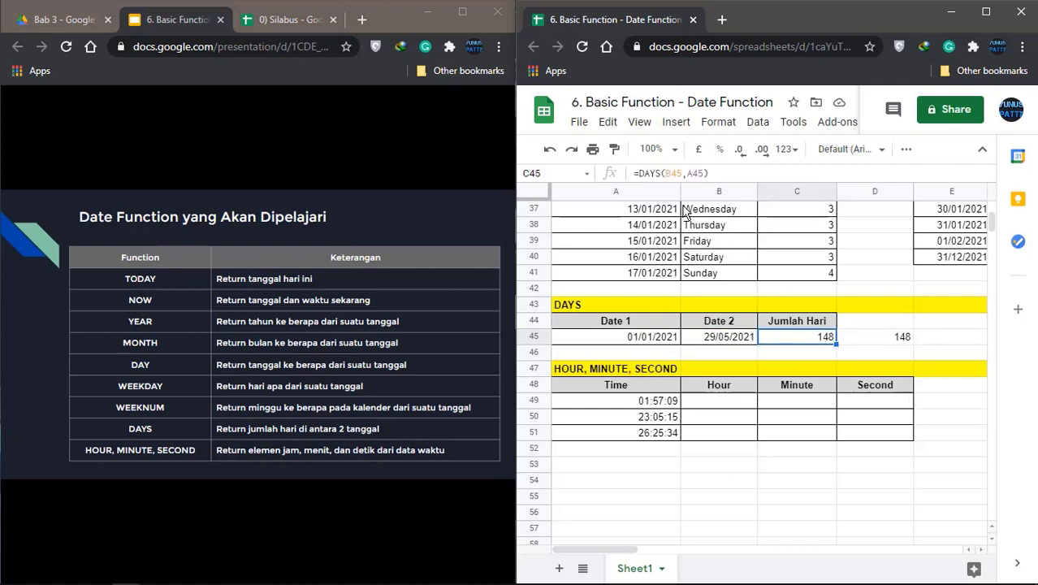
left_click(816, 355)
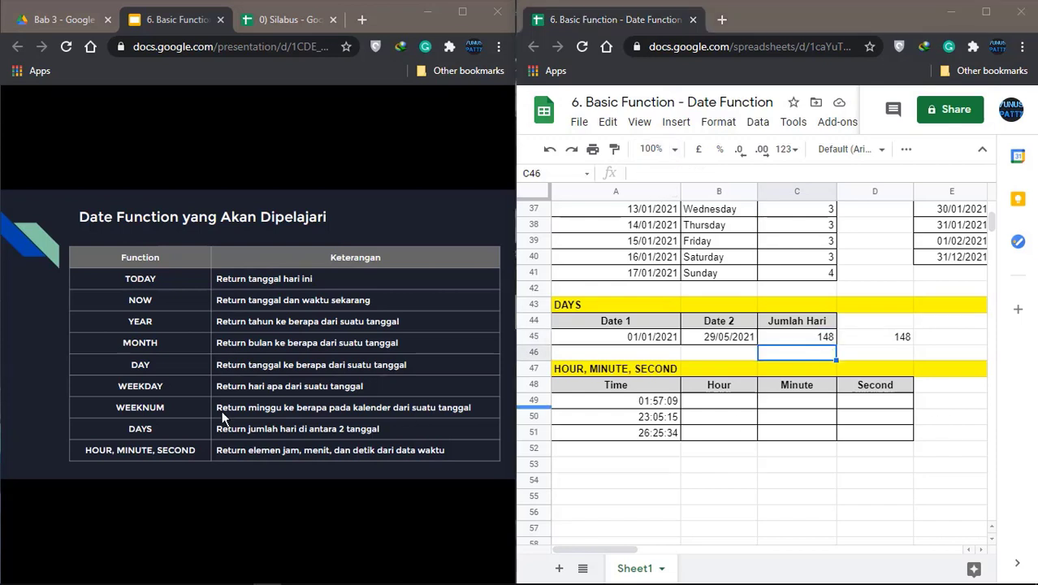
- Enter =HOUR(A49) in B49 and accept the suggested auto-fill for the rest of the Hour column
mouse_move(116, 448)
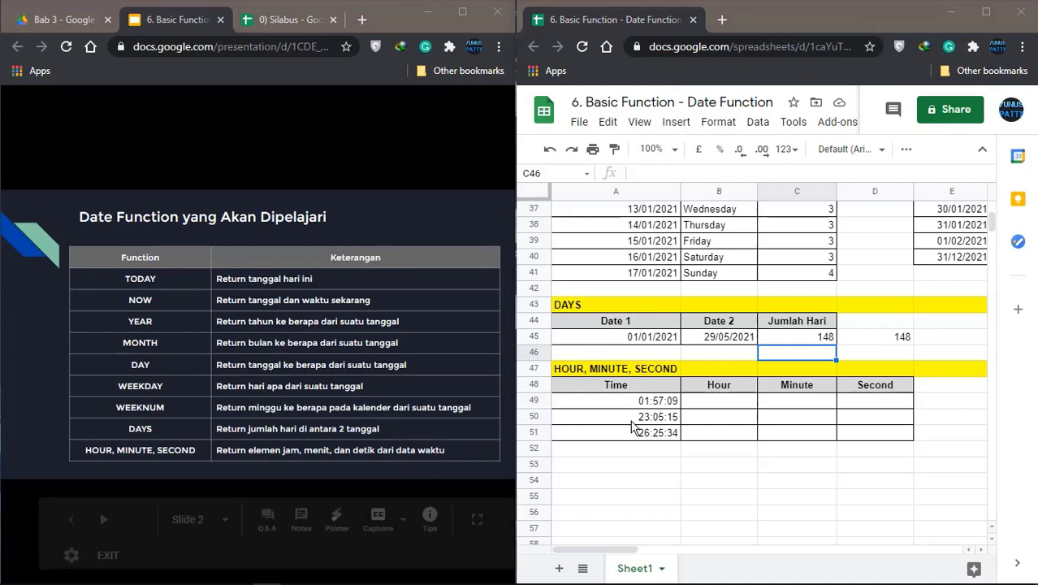
left_click(718, 406)
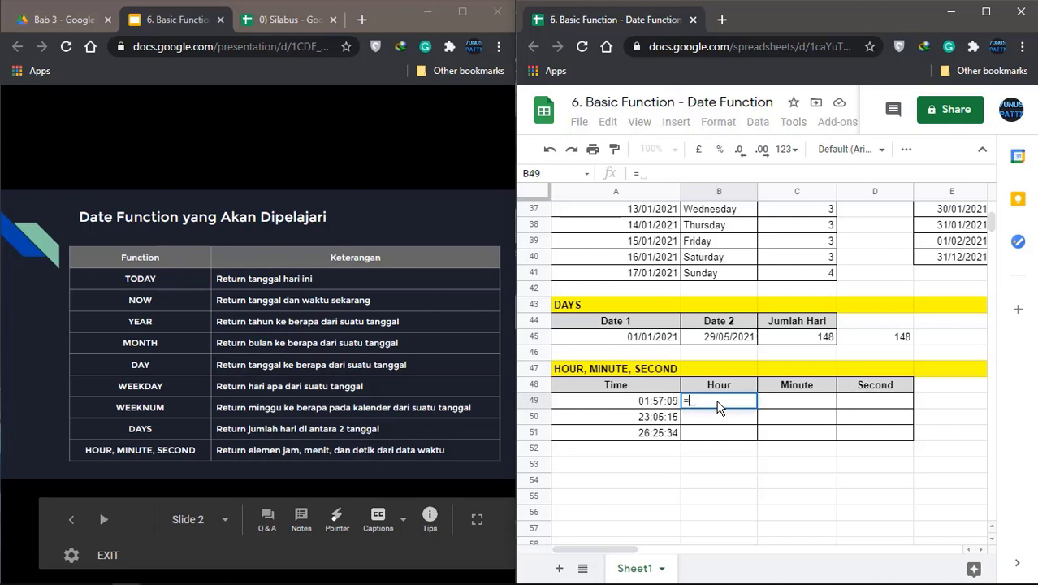
type("=HOUR(")
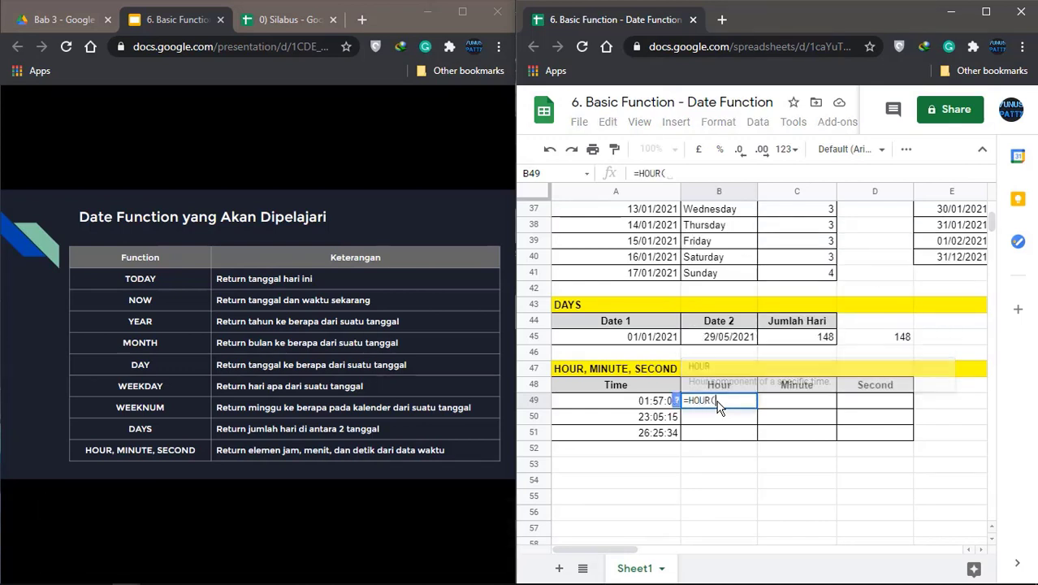
left_click(641, 403)
key("Return")
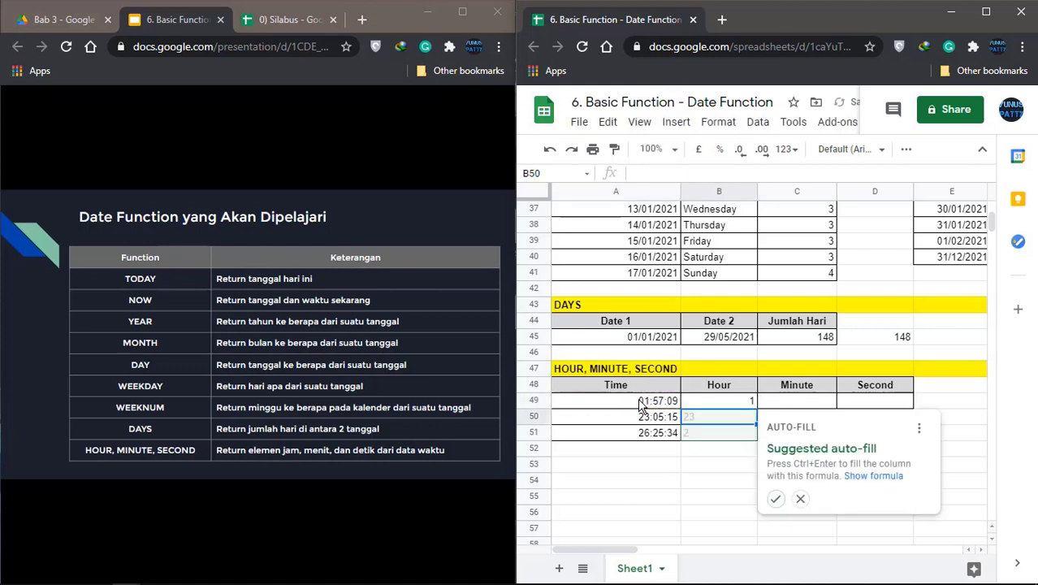
left_click(776, 499)
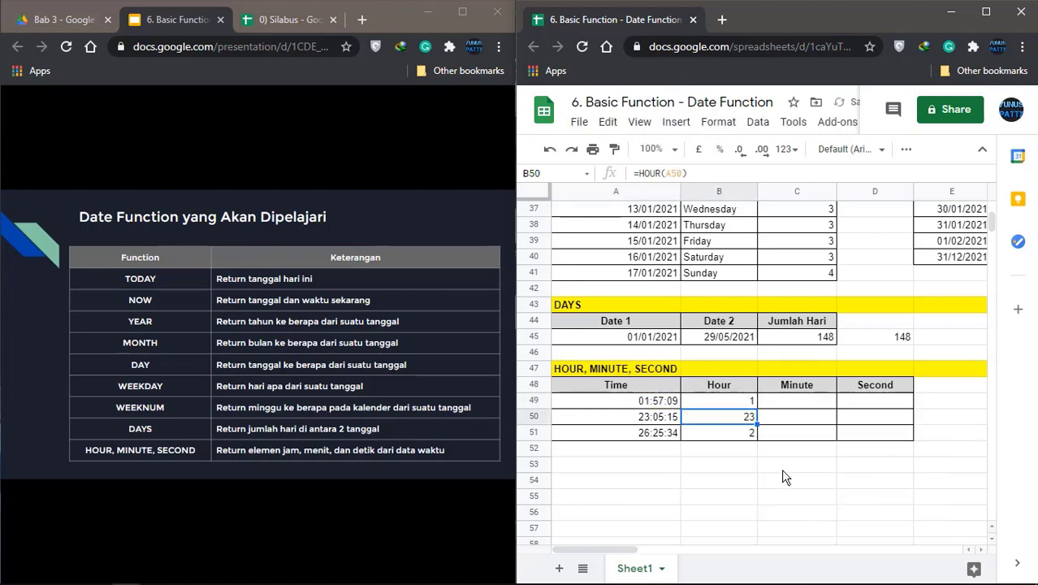
- Enter =MINUTE(A49) in C49 and accept the suggested auto-fill for the rest of the Minute column
left_click(796, 403)
type("=MI")
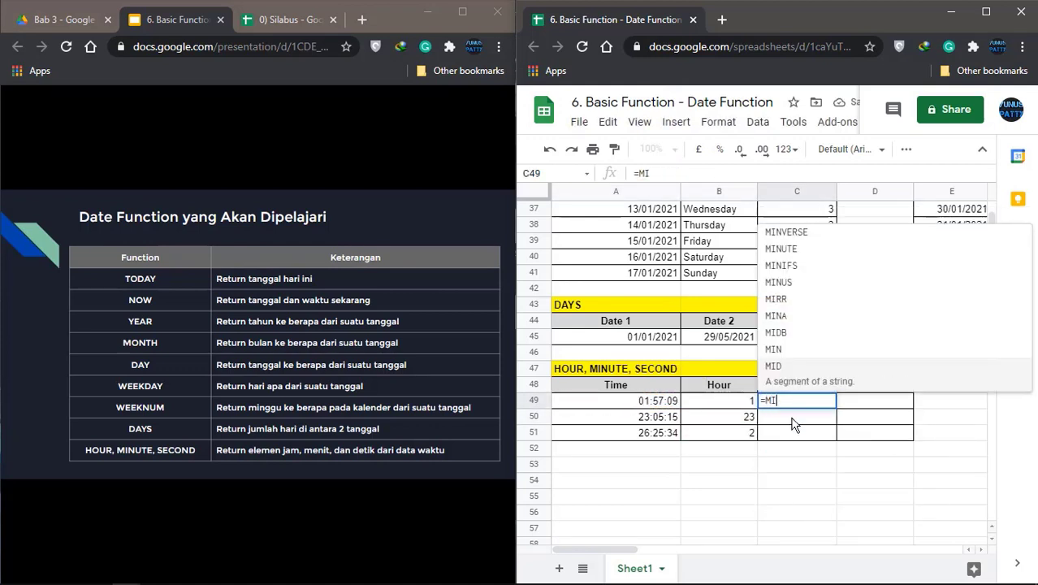
type("NUTE(")
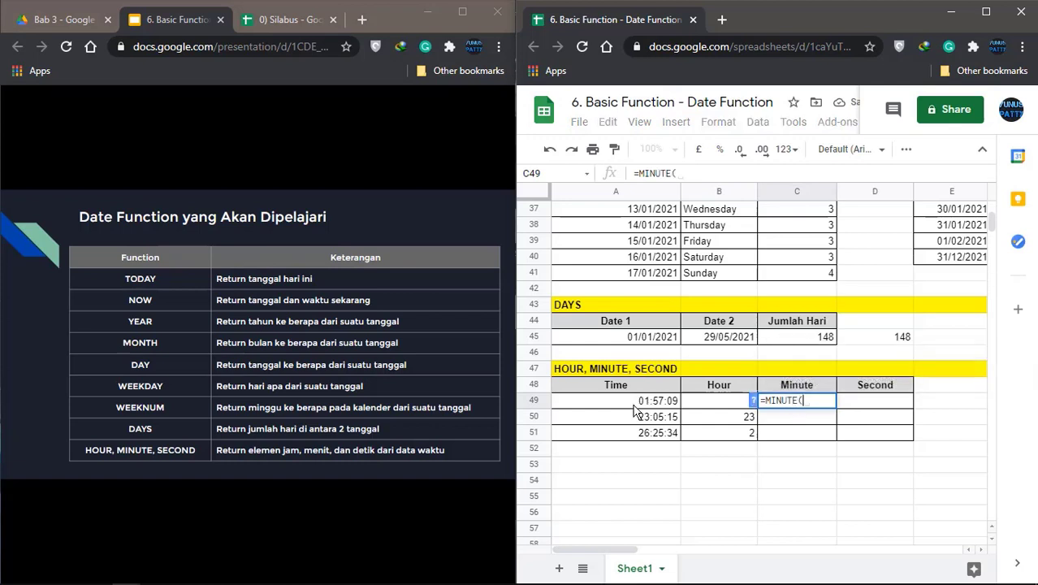
left_click(635, 406)
key("Return")
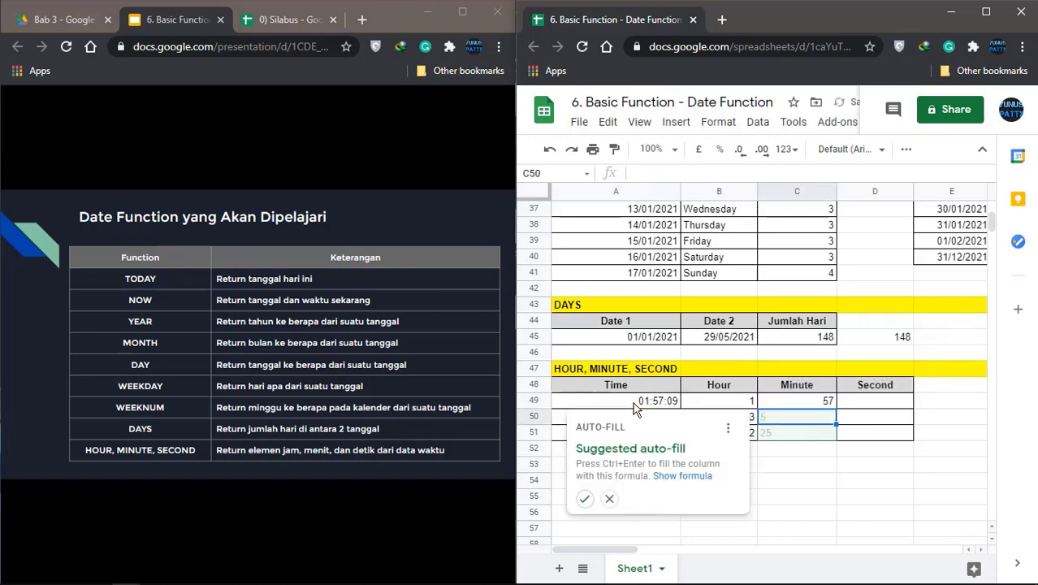
left_click(582, 561)
- Enter =SECOND(A49) in D49 and accept the suggested auto-fill for the rest of the Second column
left_click(875, 406)
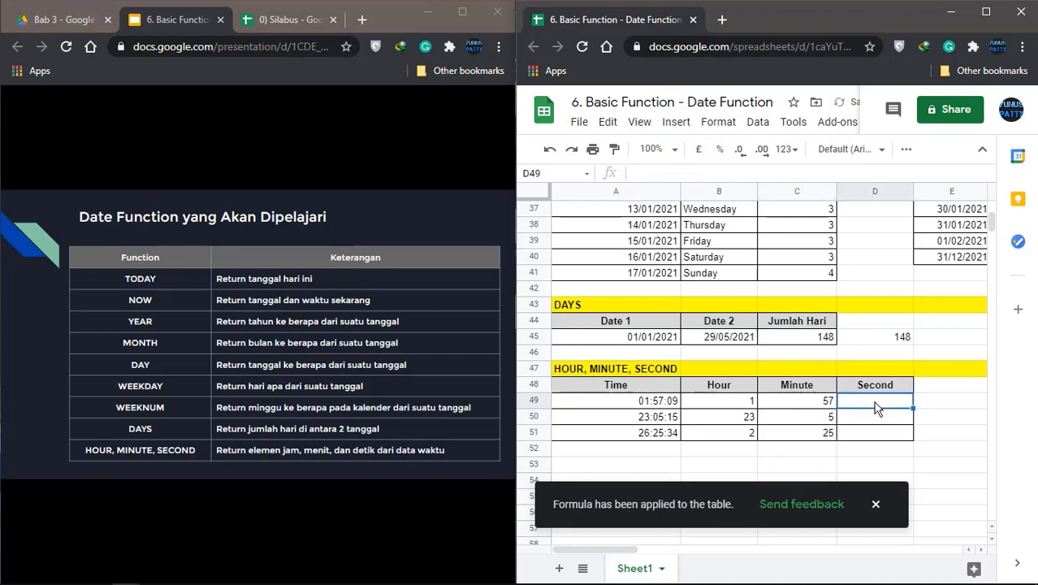
type("=SEC")
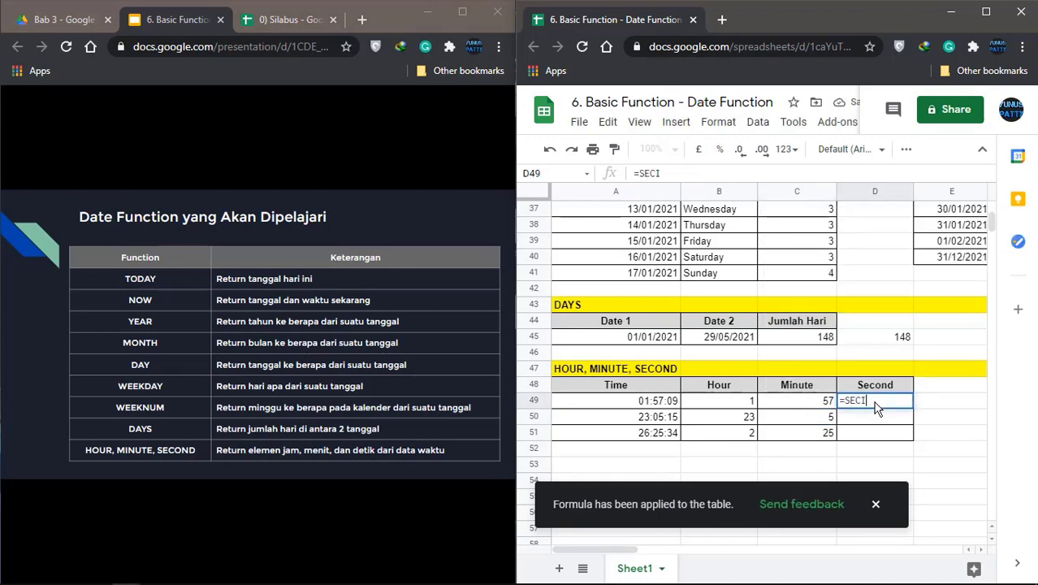
key("Tab")
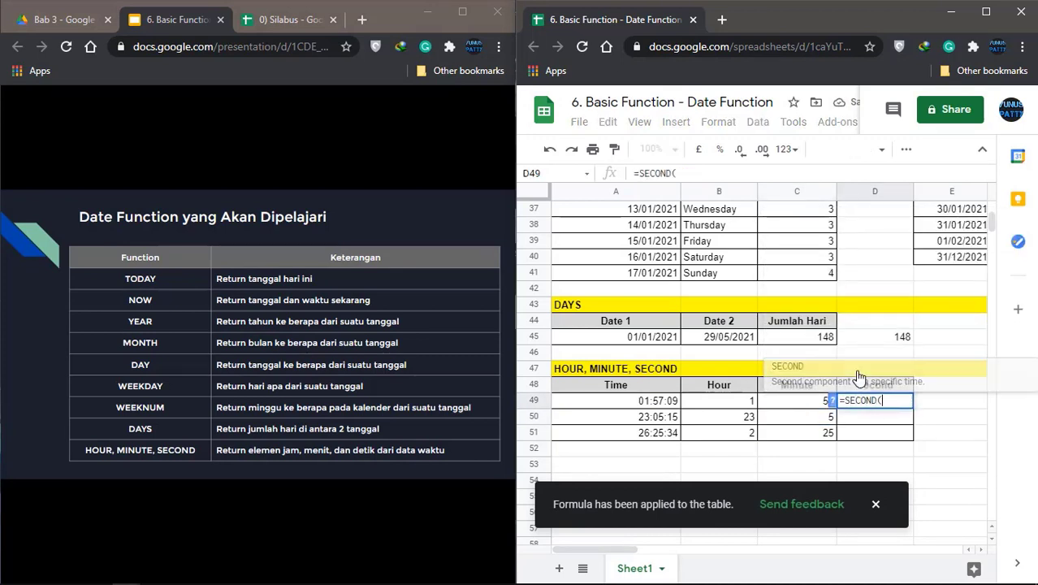
left_click(650, 406)
type(")")
key("Return")
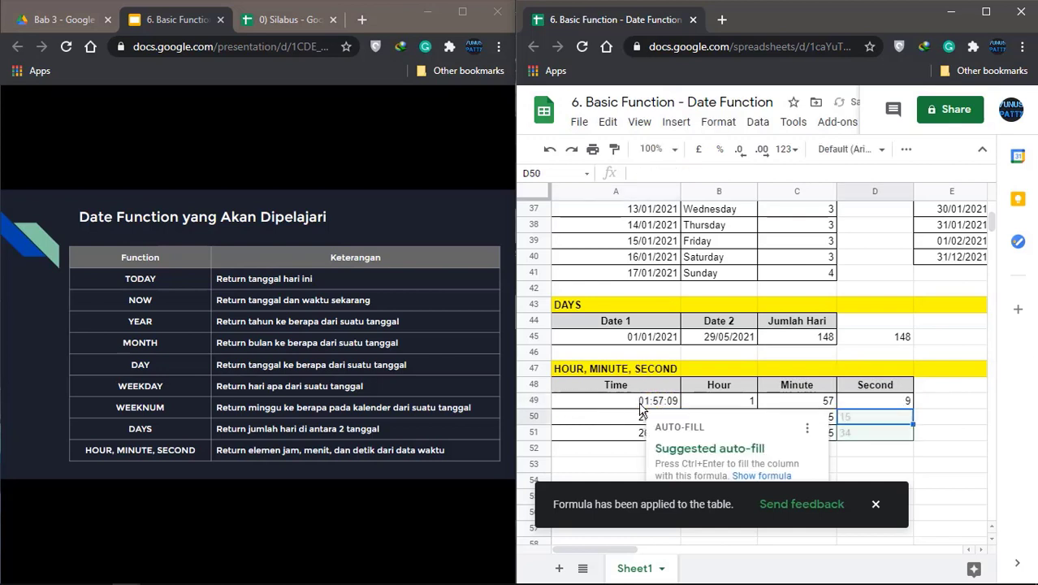
left_click(876, 504)
left_click(666, 505)
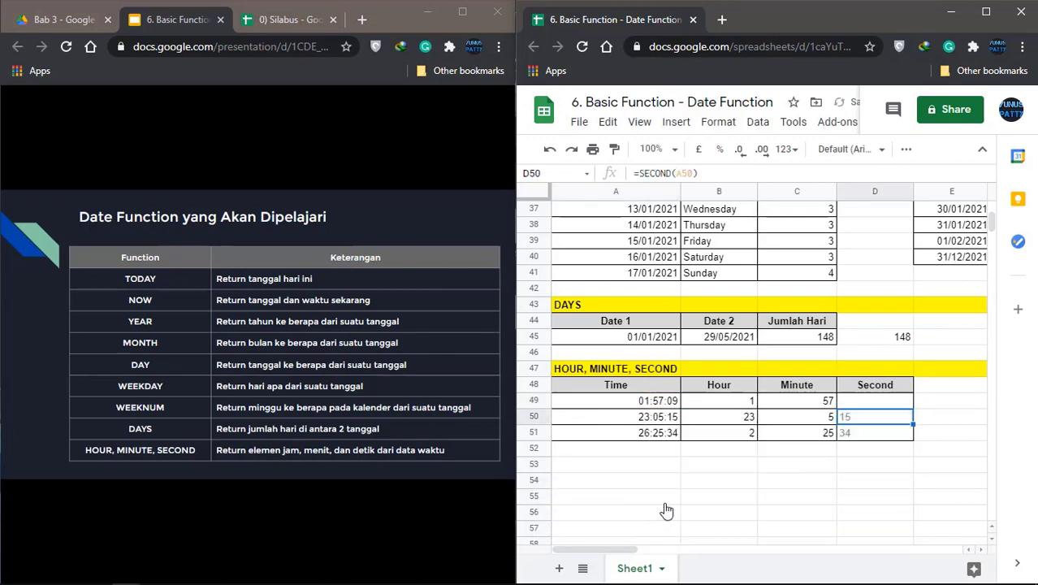
- Compare the Hour, Minute and Second results in rows 49 to 51 with the times in column A
scroll(746, 398, "down", 1)
left_click(749, 432)
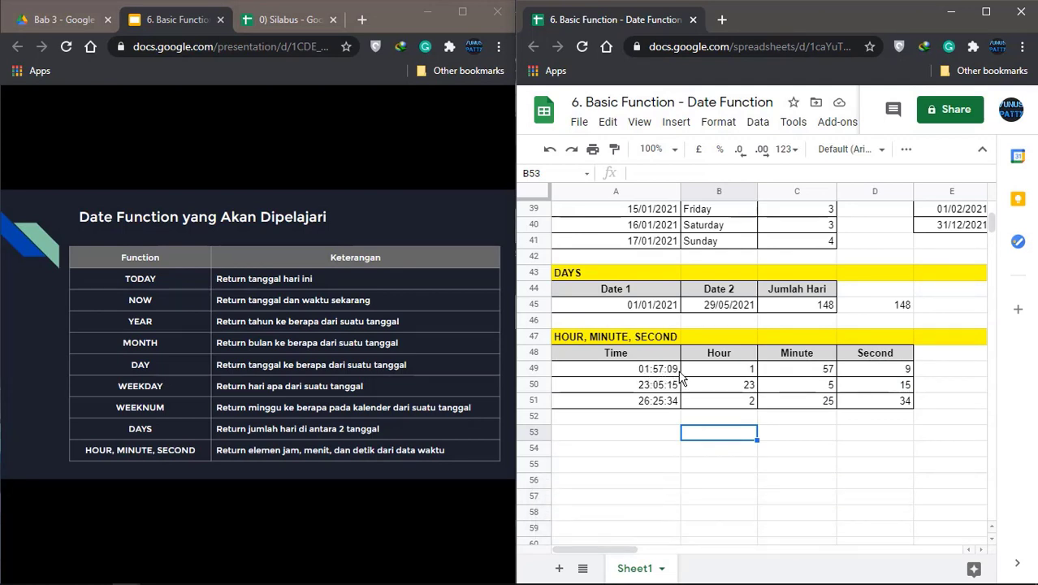
left_click(720, 375)
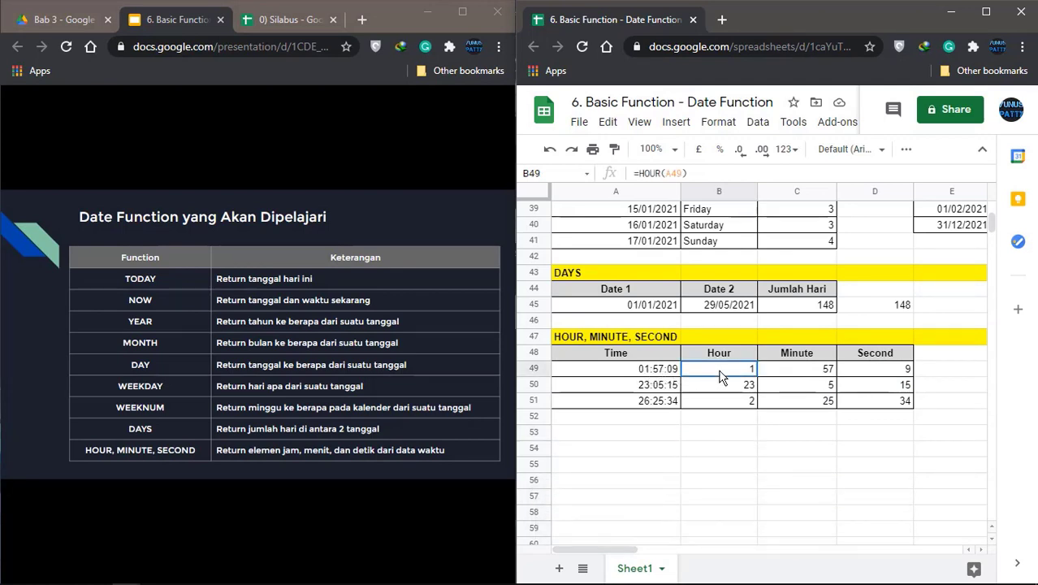
left_click(662, 372)
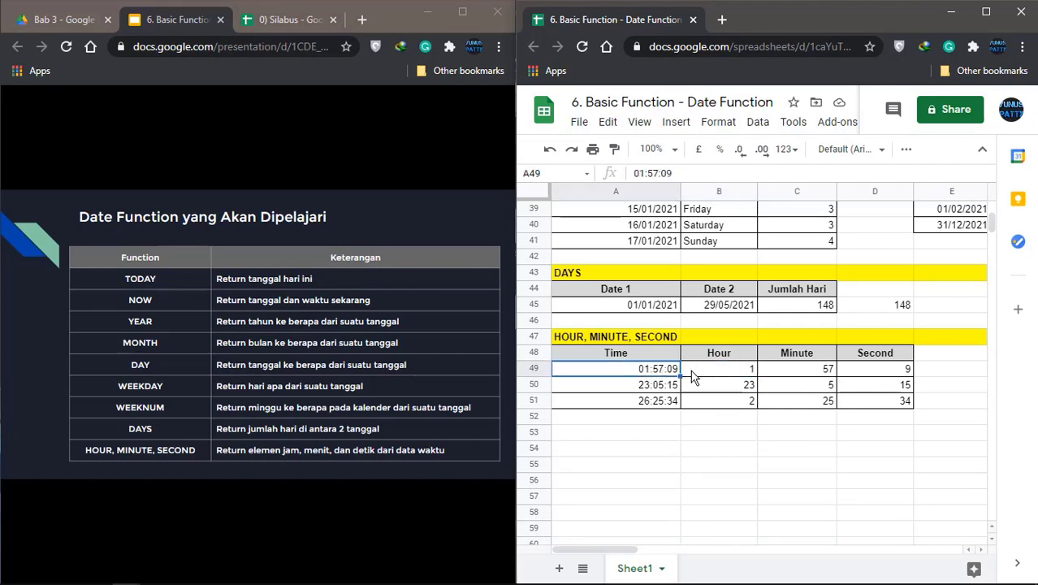
left_click(784, 373)
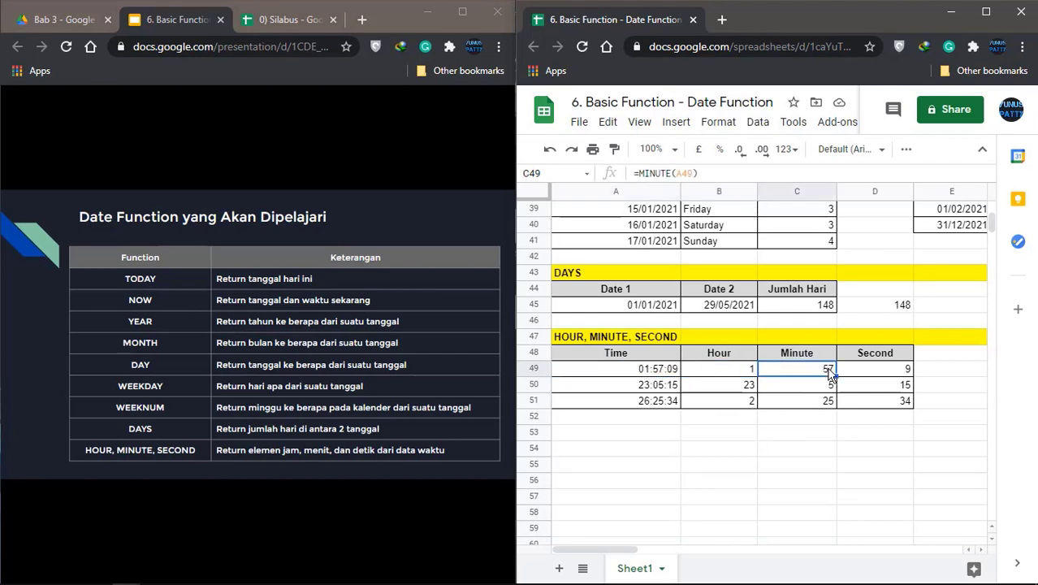
left_click(859, 370)
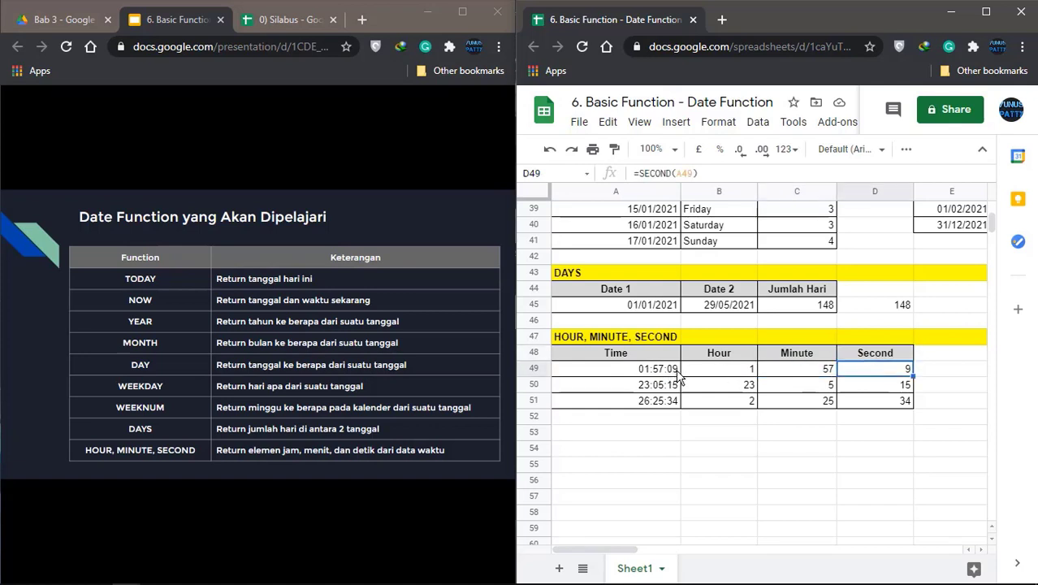
left_click(722, 384)
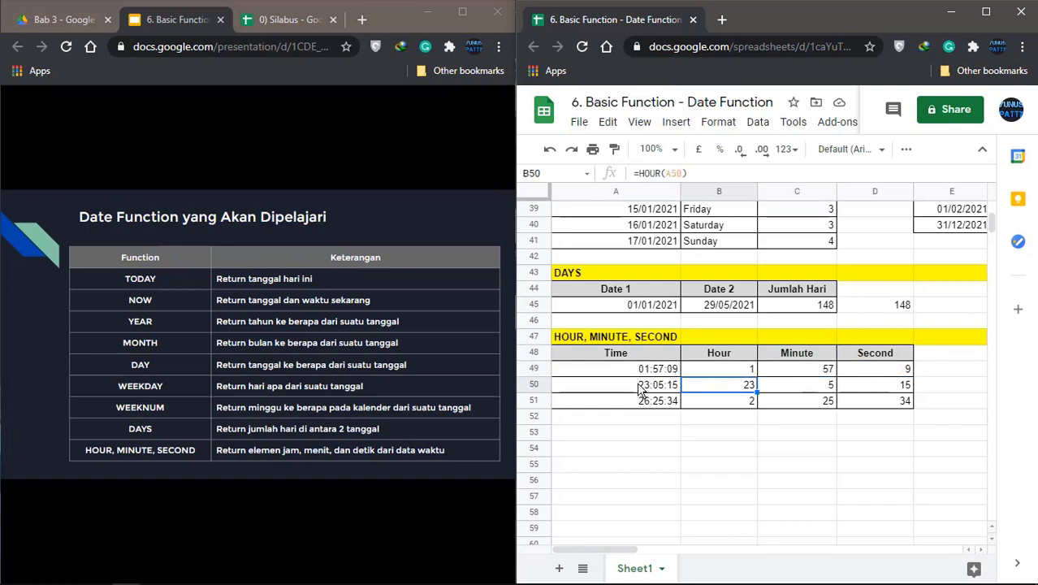
left_click(818, 384)
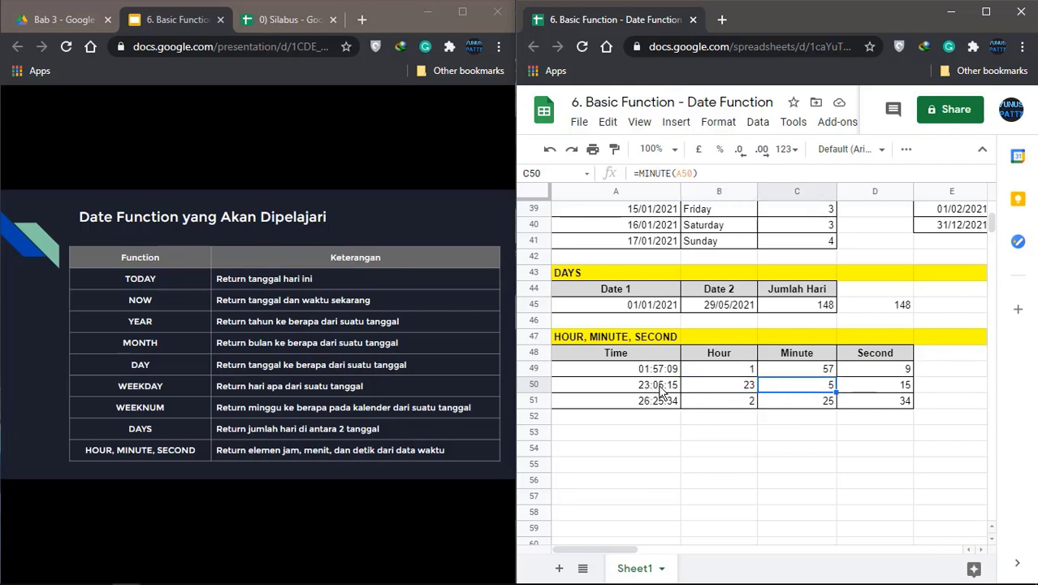
left_click(901, 390)
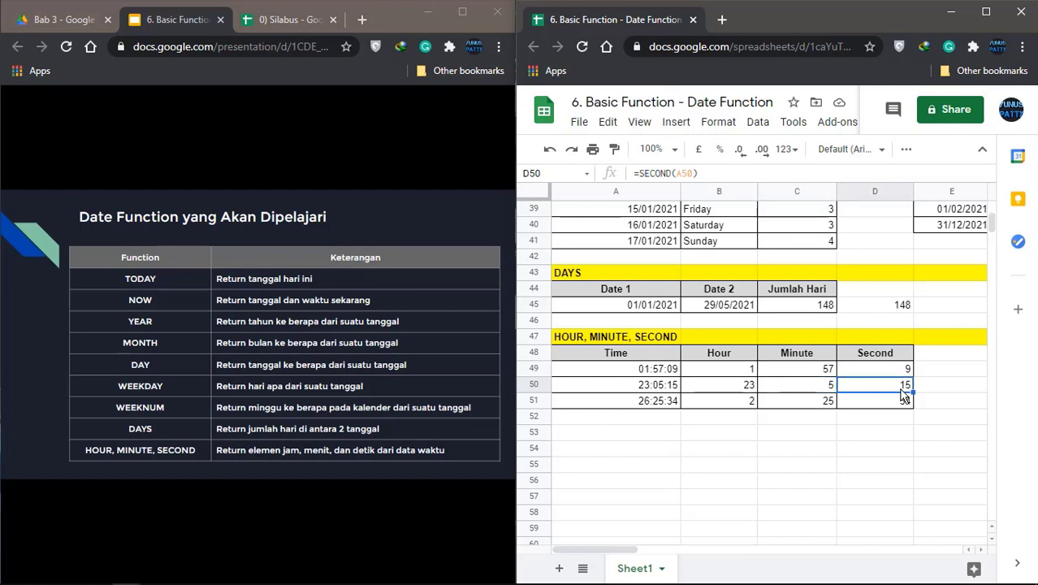
left_click(719, 403)
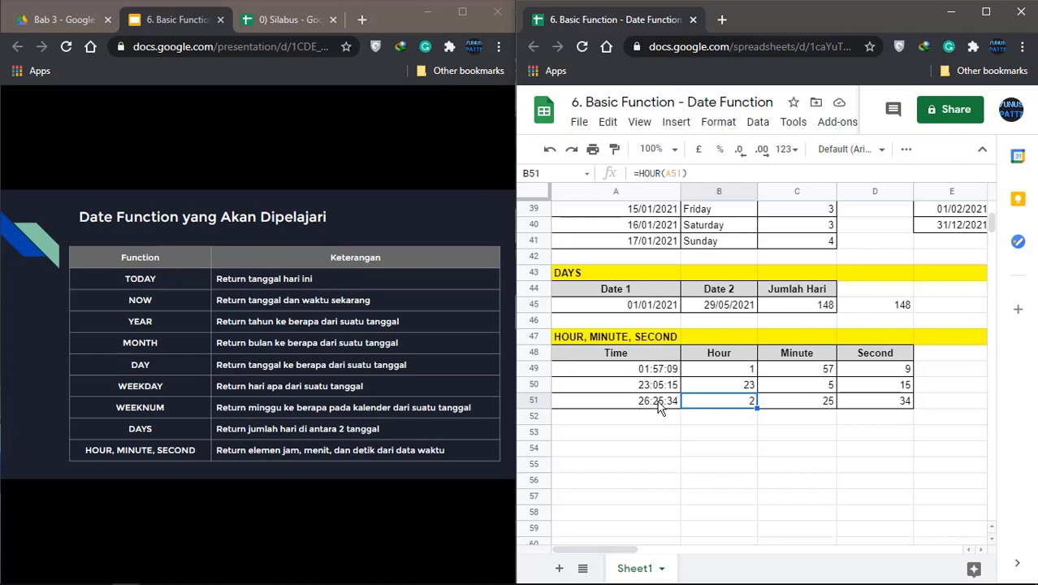
left_click(798, 408)
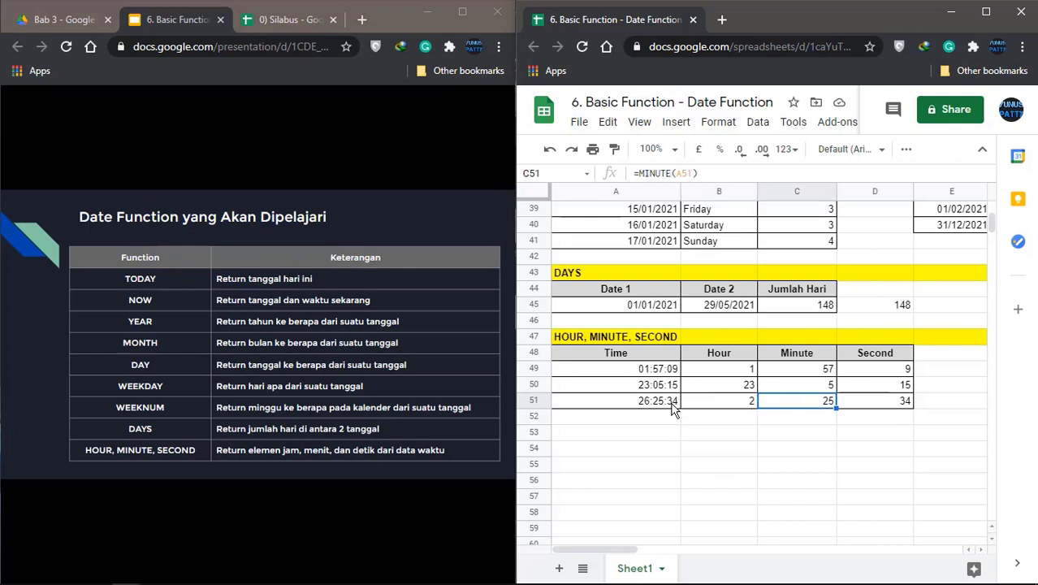
left_click(891, 406)
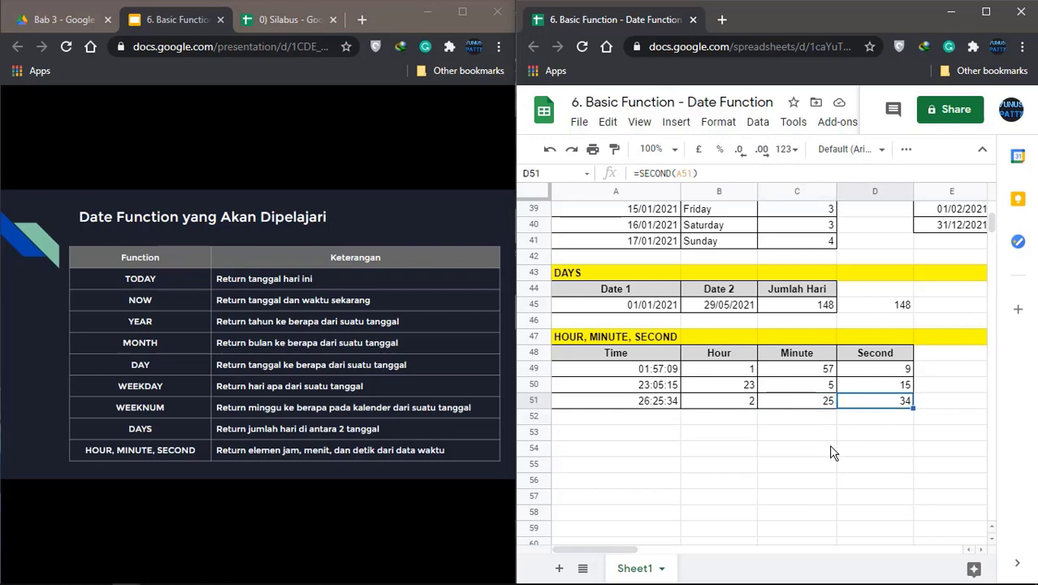
left_click(828, 447)
left_click(679, 434)
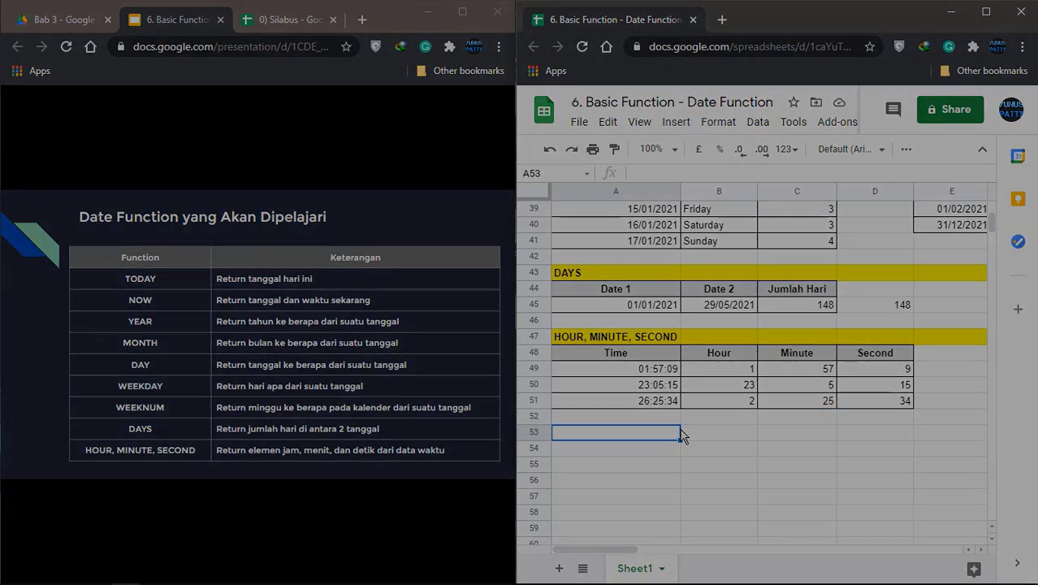